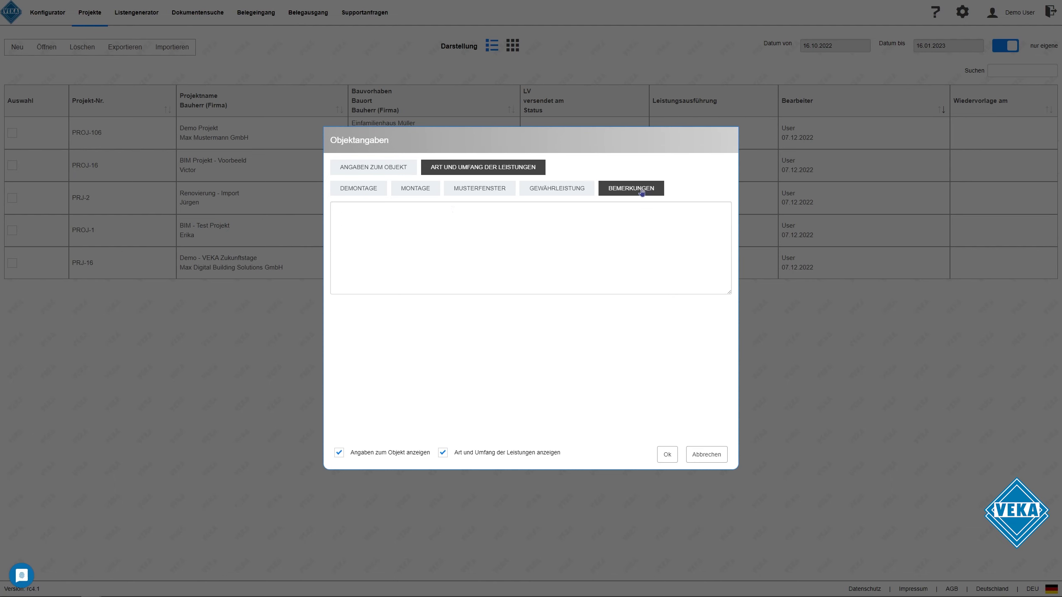
Confirm the object details and both project data prompts to create and open project PROJ-163
click(669, 454)
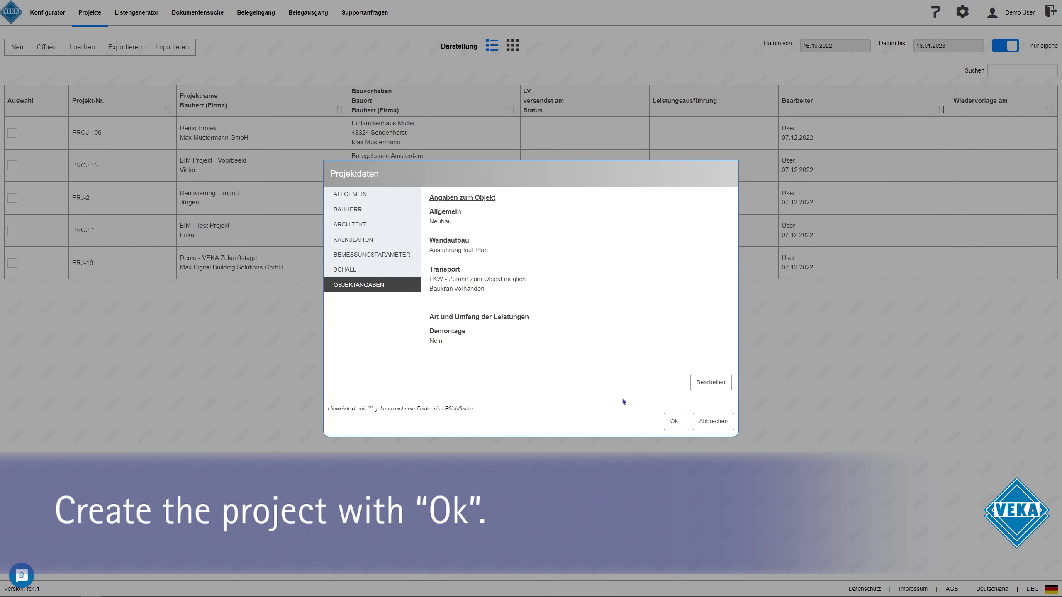
click(670, 423)
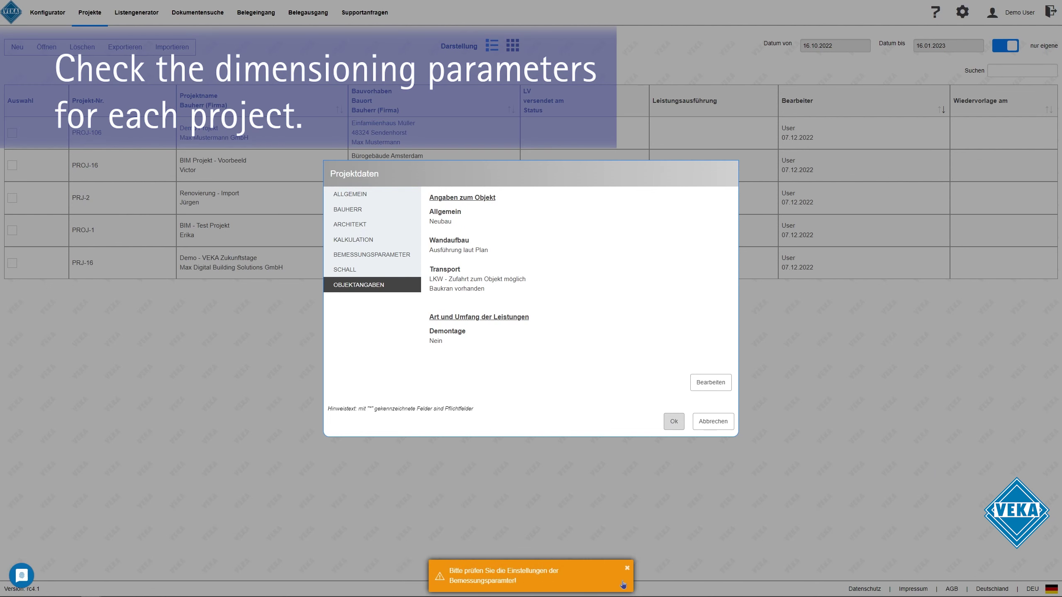
click(671, 422)
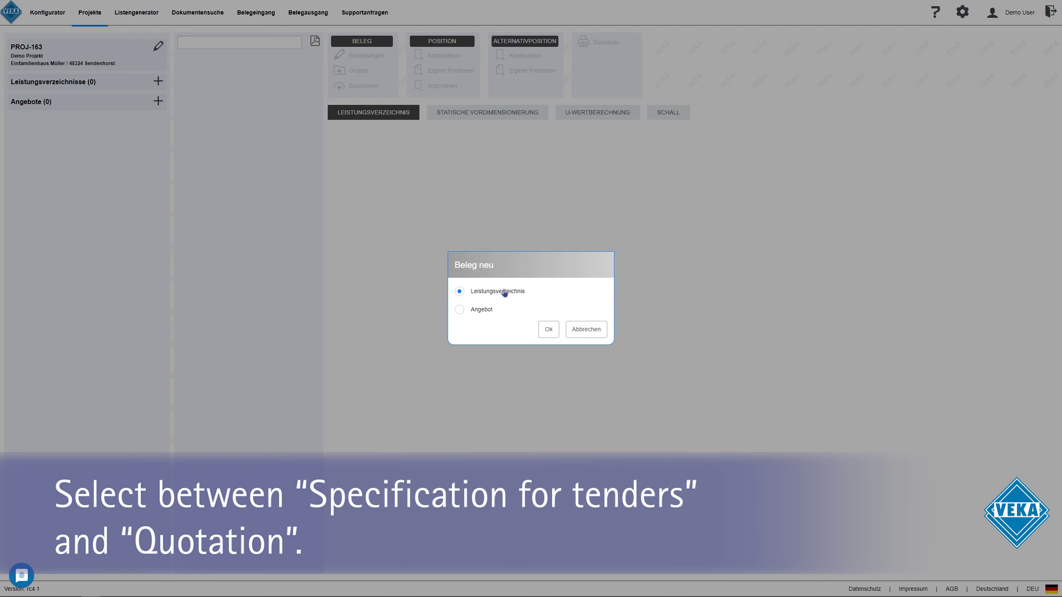
Choose Leistungsverzeichnis as the new document type and create tender specification LV-589
click(547, 331)
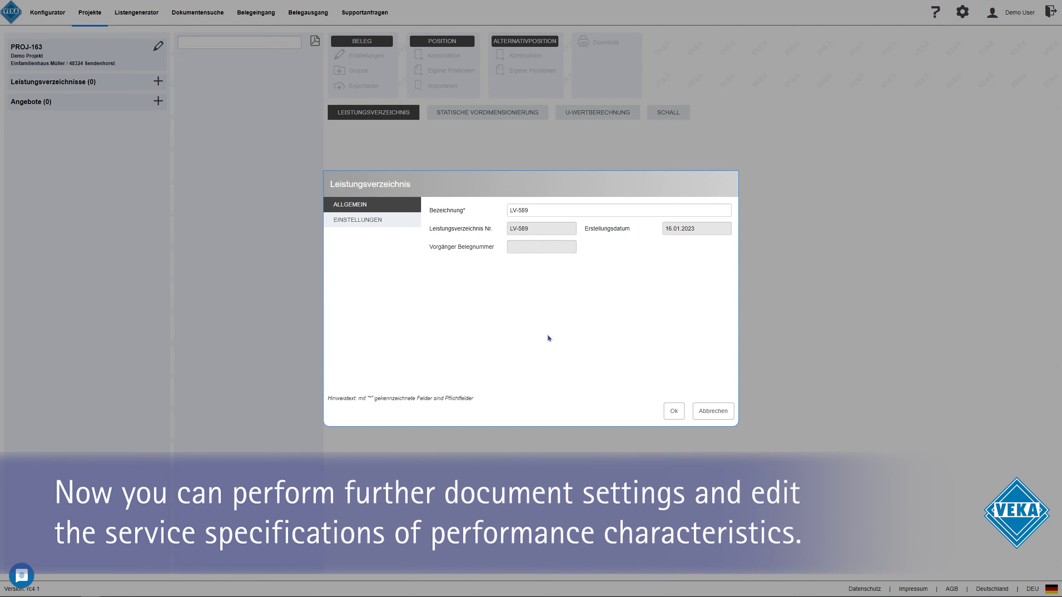
click(674, 412)
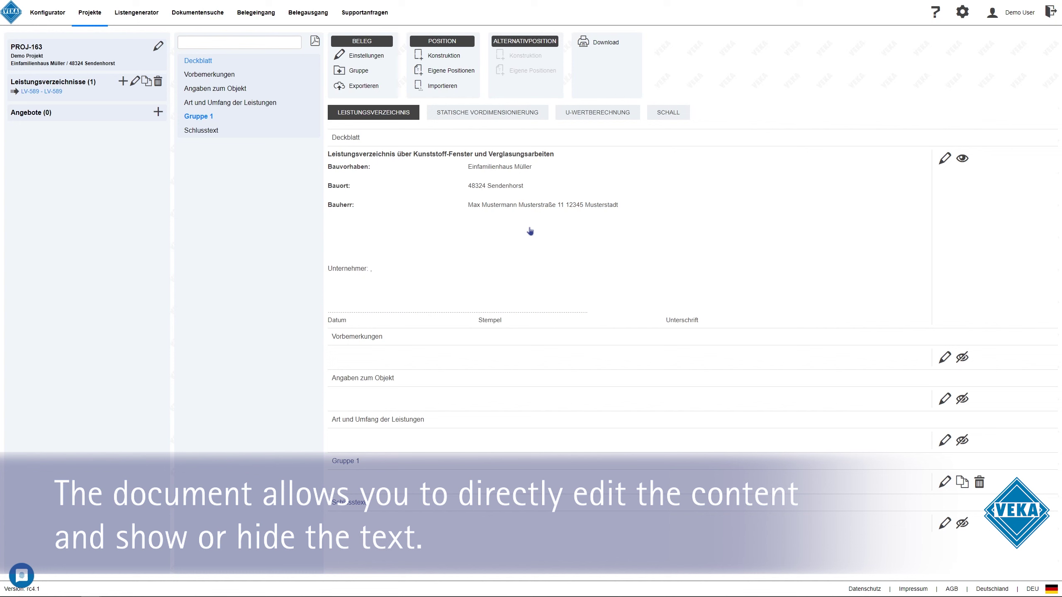
Add the line 'Änderungen vornehmen' above Unternehmer in the Deckblatt text and save it
click(944, 159)
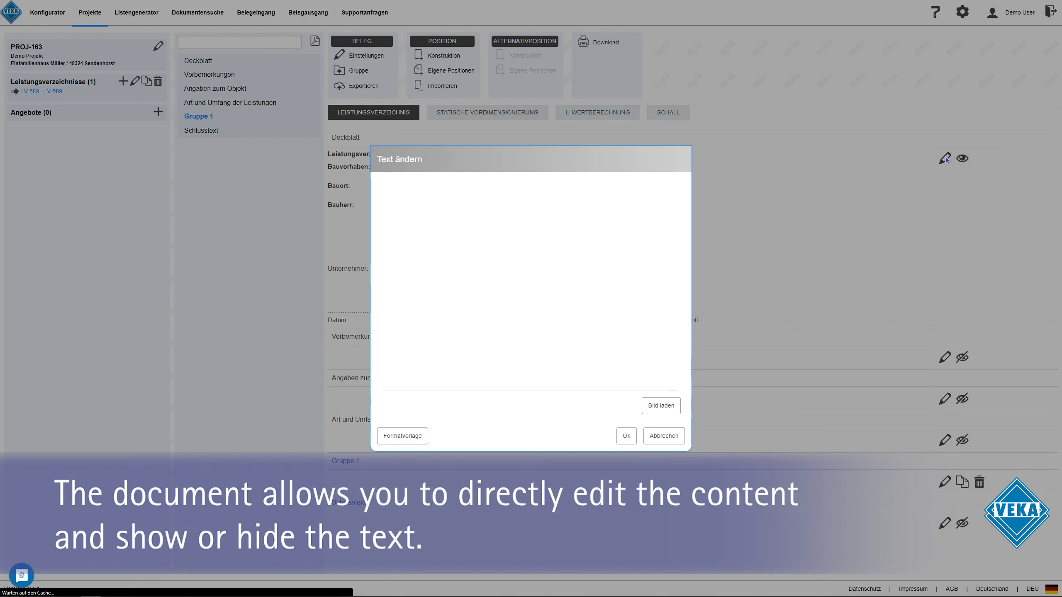
scroll(436, 262, down, 2)
click(408, 282)
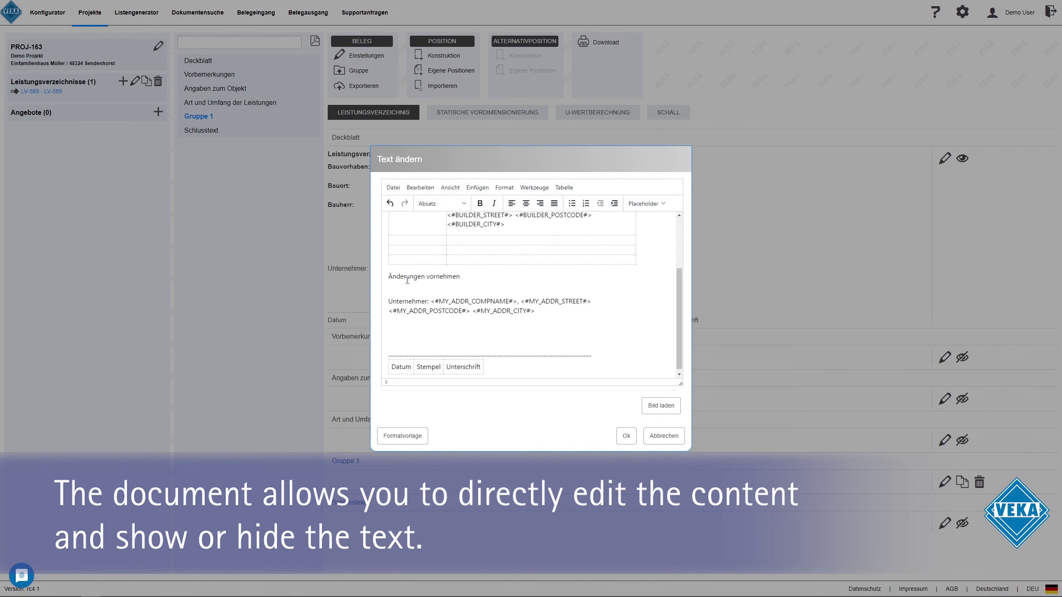
click(625, 436)
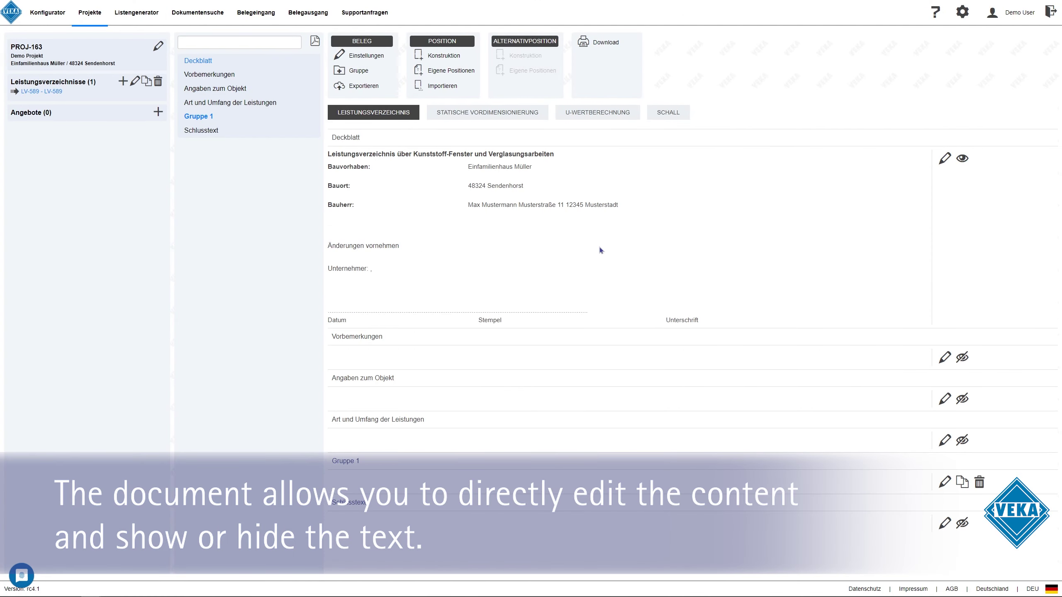
Review Vorbemerkungen and Angaben zum Objekt, leaving every section's text hidden
click(963, 158)
click(962, 200)
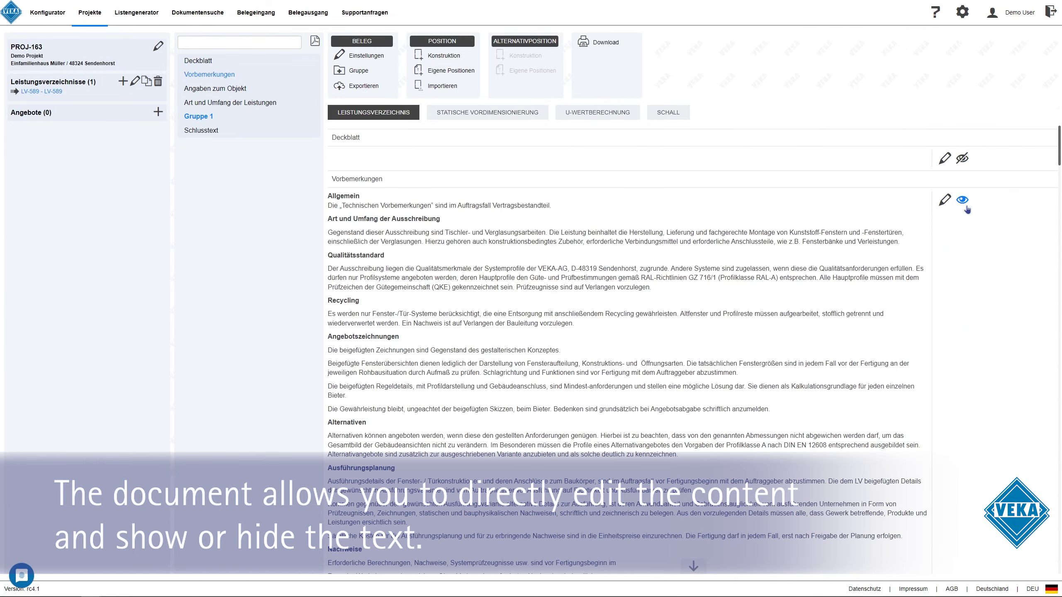
scroll(709, 252, down, 5)
scroll(709, 252, up, 5)
click(962, 200)
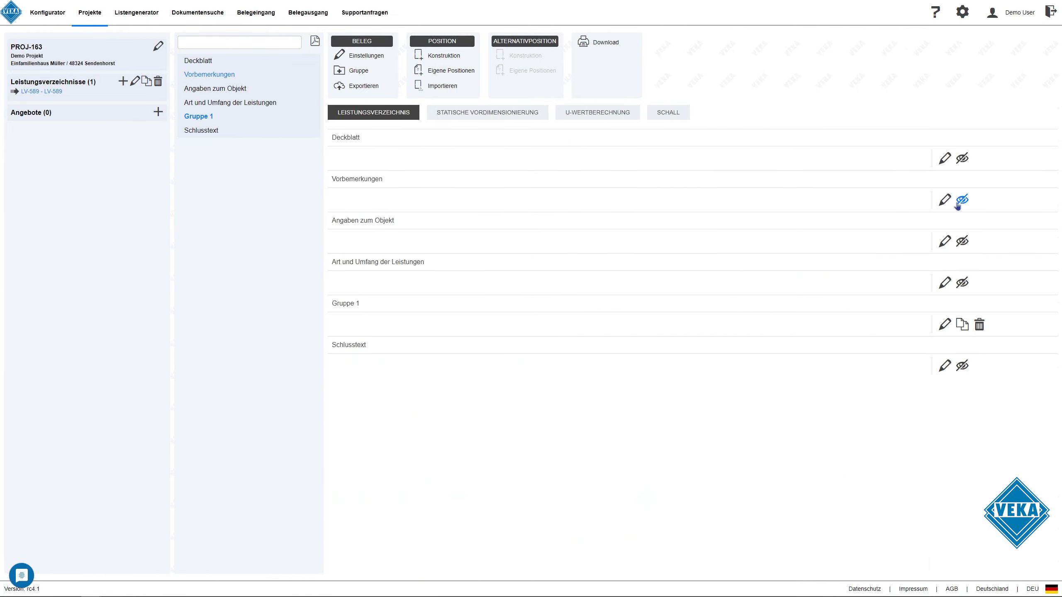
click(962, 242)
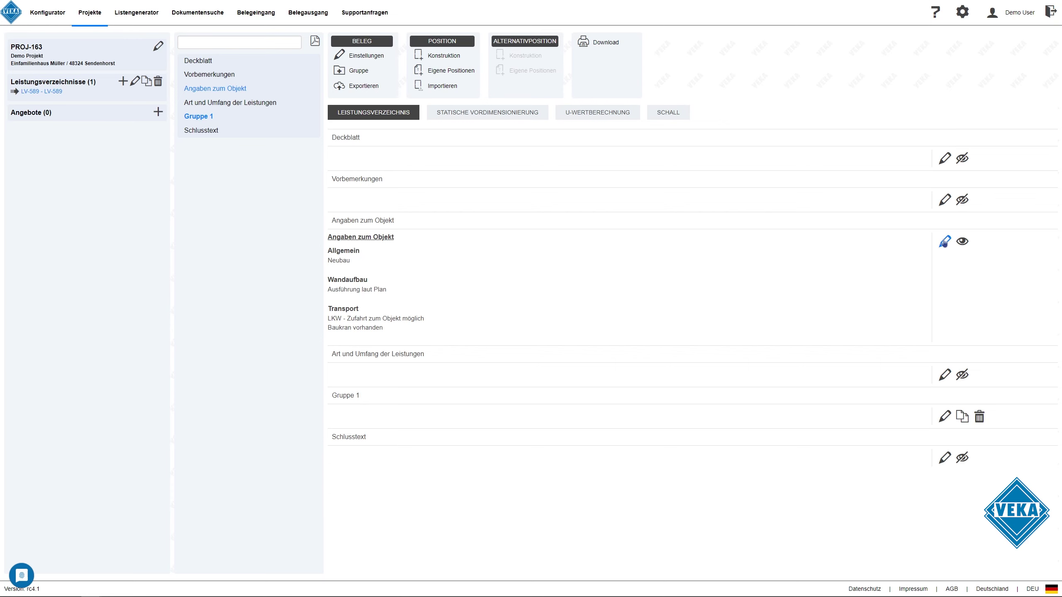
click(944, 242)
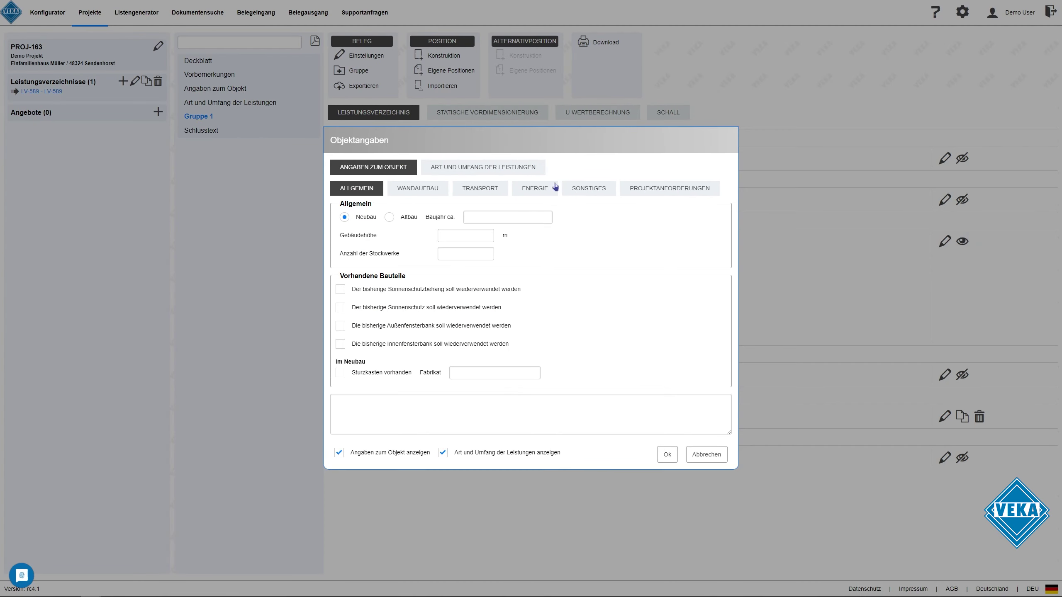
click(467, 169)
click(671, 456)
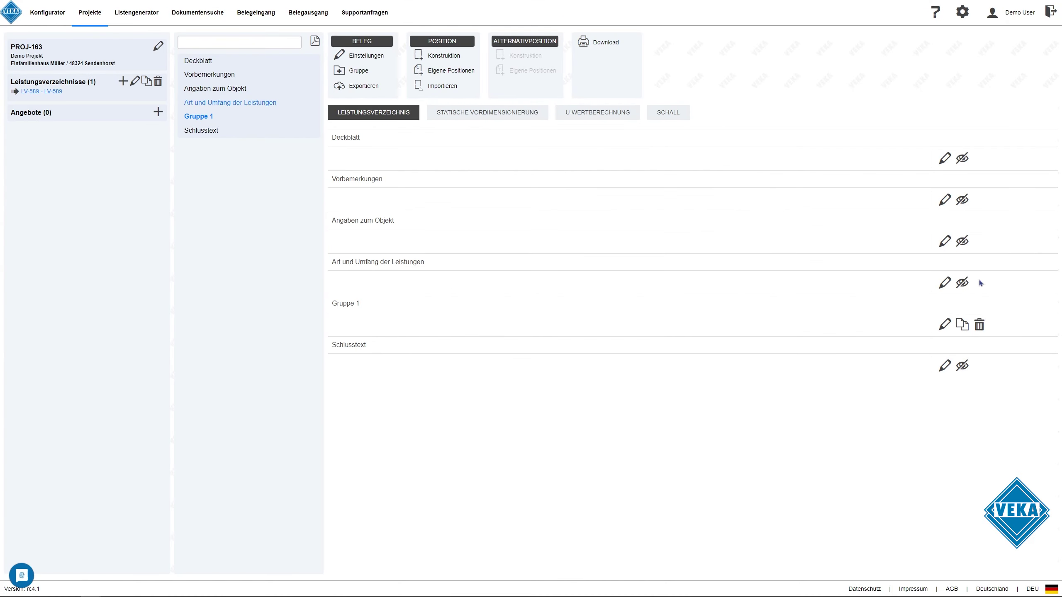
click(962, 283)
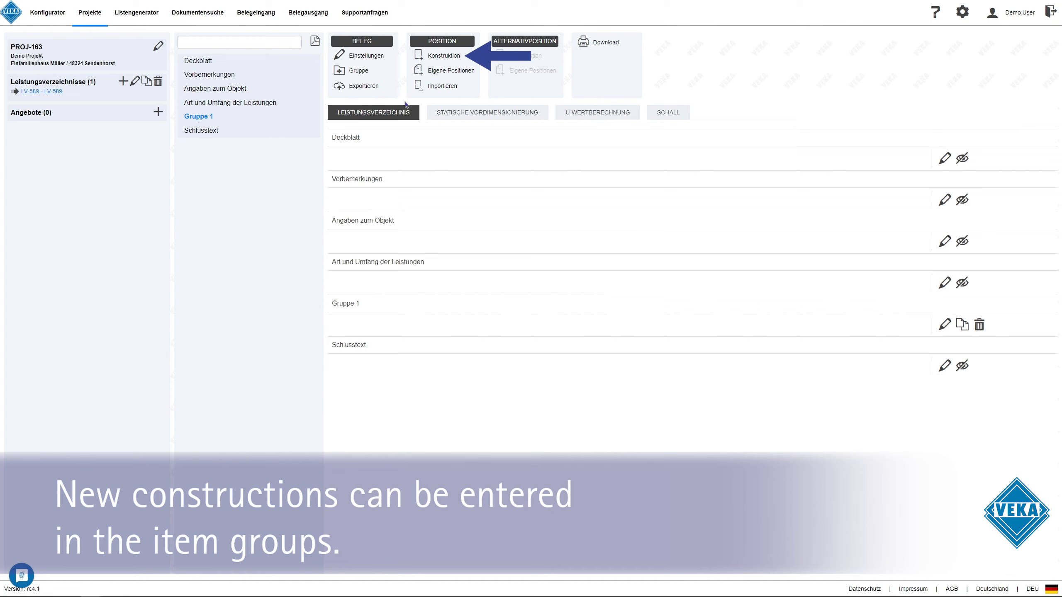
Add a new construction based on the two-sash window element
click(433, 58)
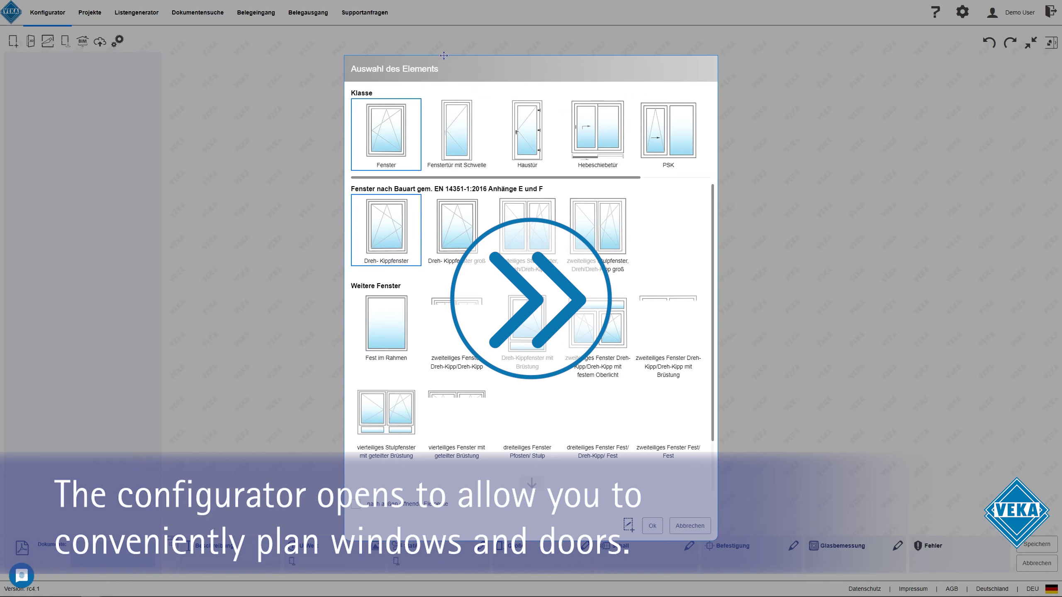
click(652, 526)
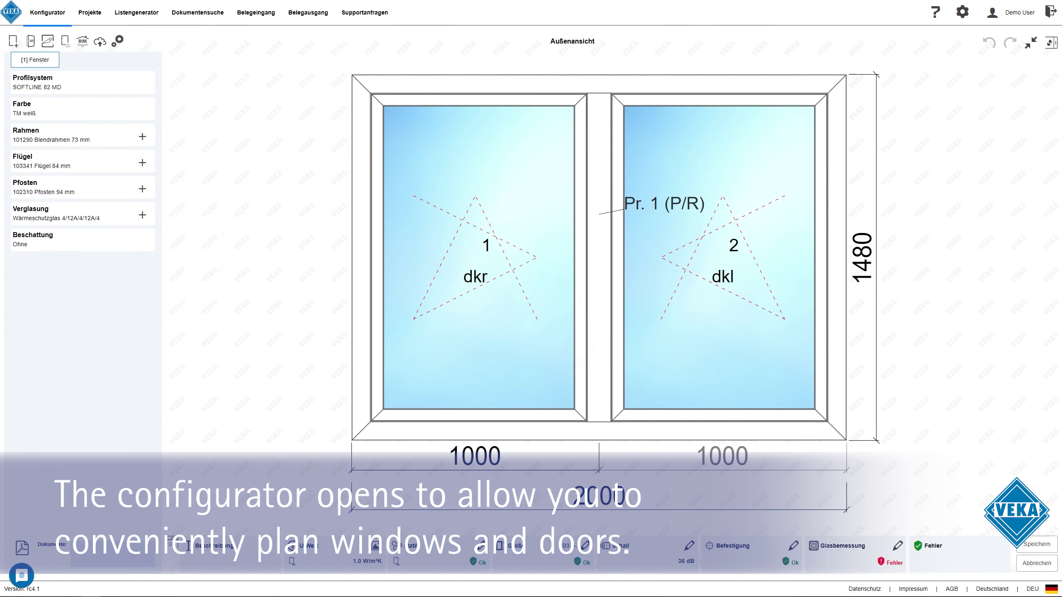
double_click(361, 257)
click(652, 451)
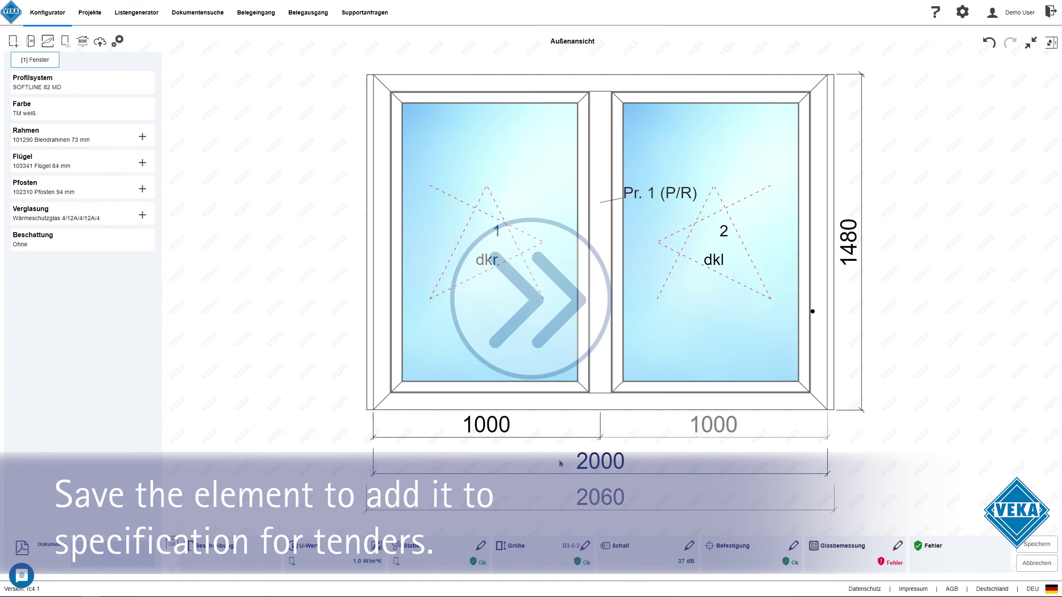
Colour the window Golden Oak and change its overall width from 2000 to 1800
click(117, 110)
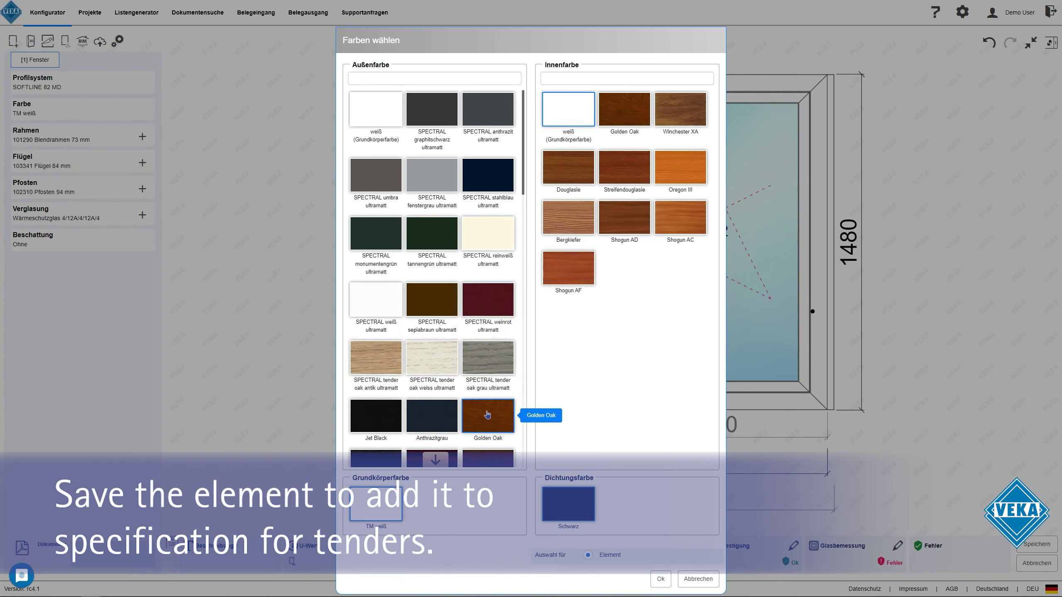
click(659, 579)
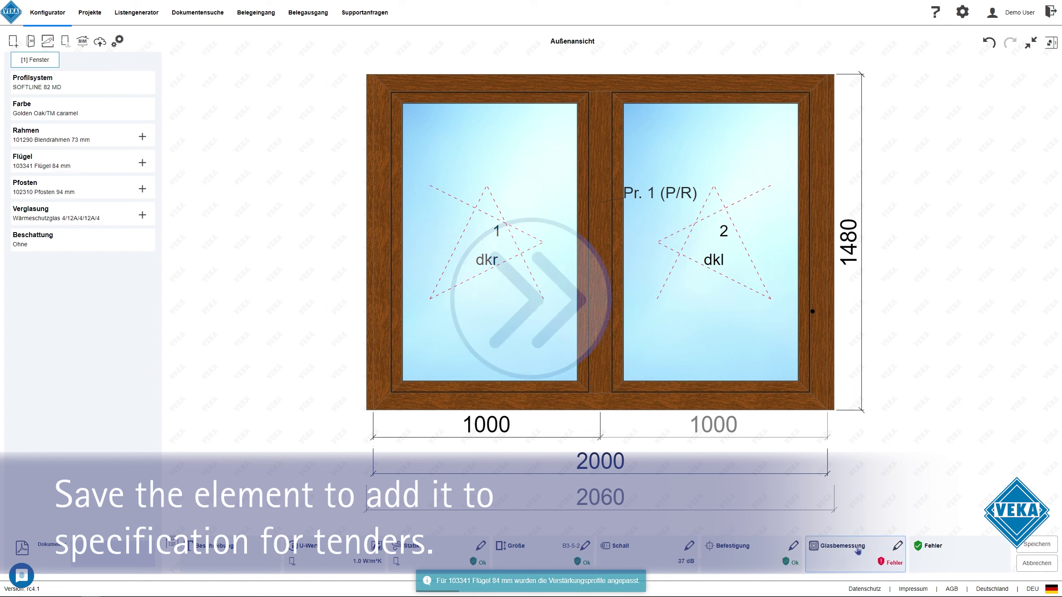
double_click(600, 461)
text(1800)
key(Return)
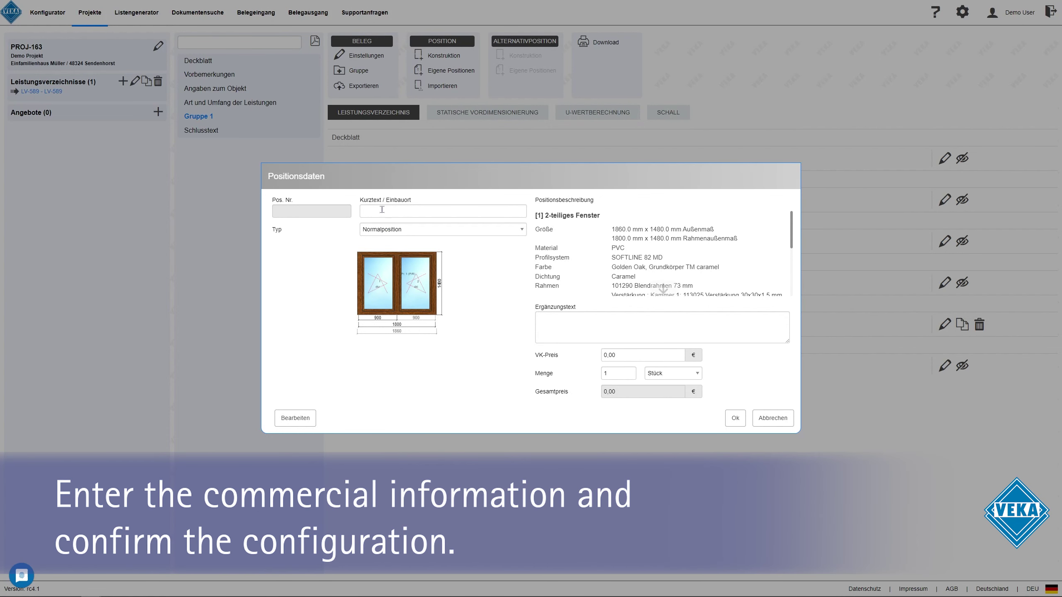
Give the window the short text 'Fenster Küche', tick VK-Preis, and add it as position 0001
click(381, 208)
click(465, 258)
scroll(663, 284, down, 5)
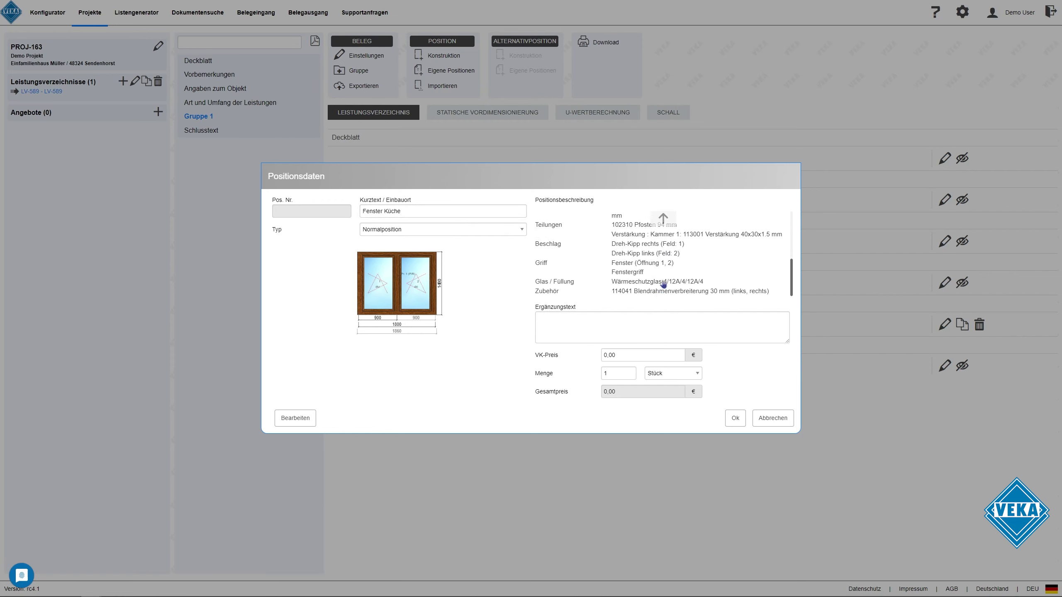
scroll(665, 226, up, 5)
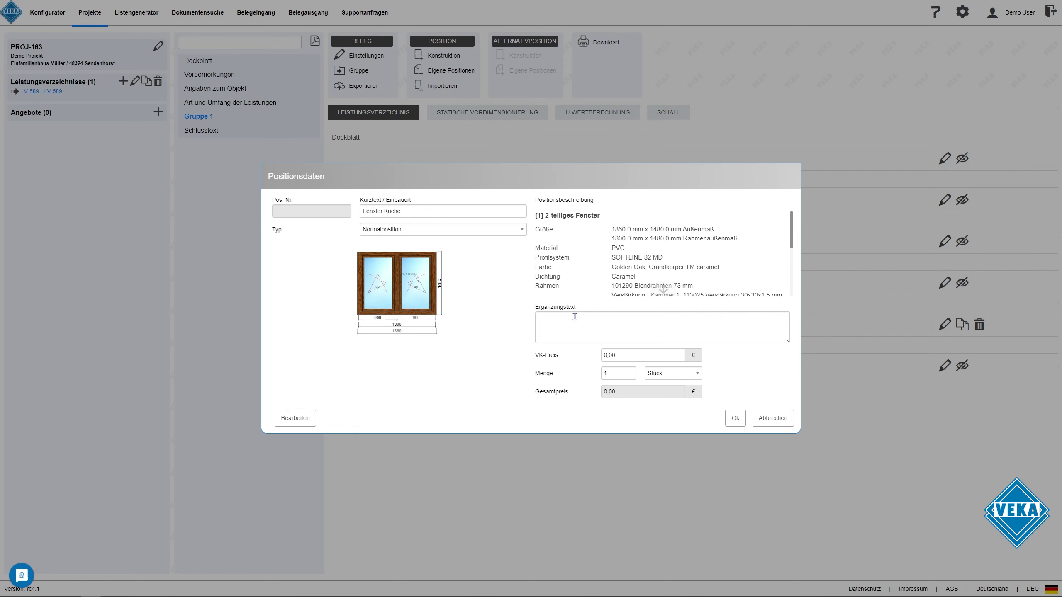
click(604, 355)
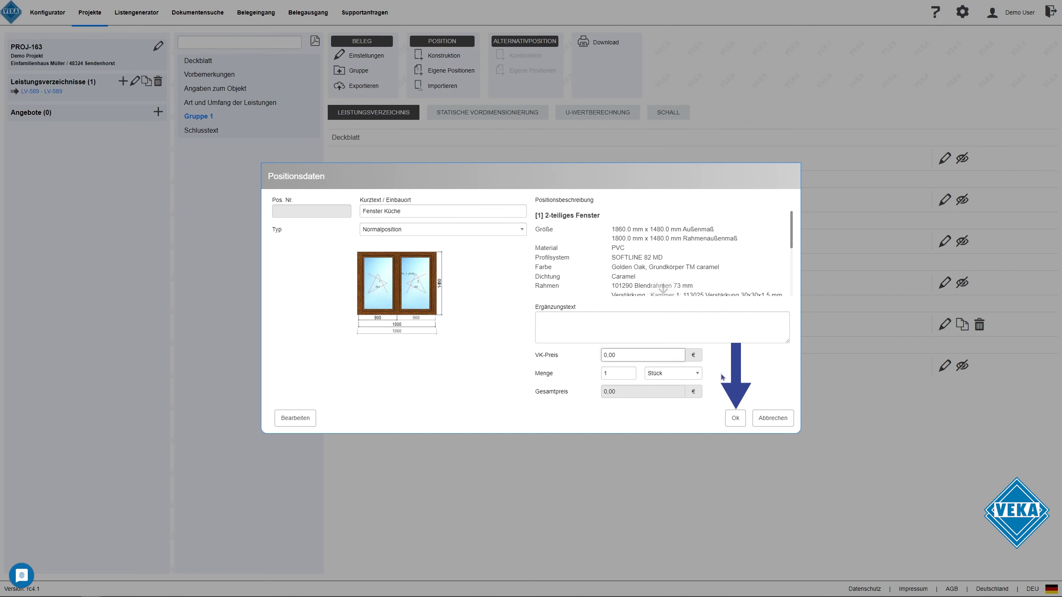
click(736, 418)
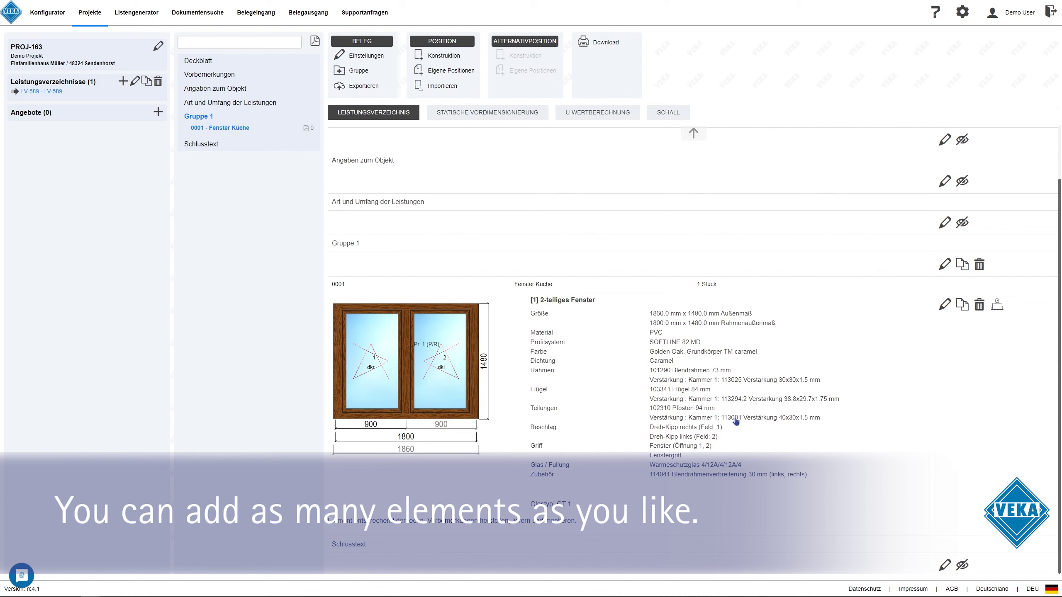
Add a second construction: a single-sash window in SPECTRAL fenstergrau
click(444, 56)
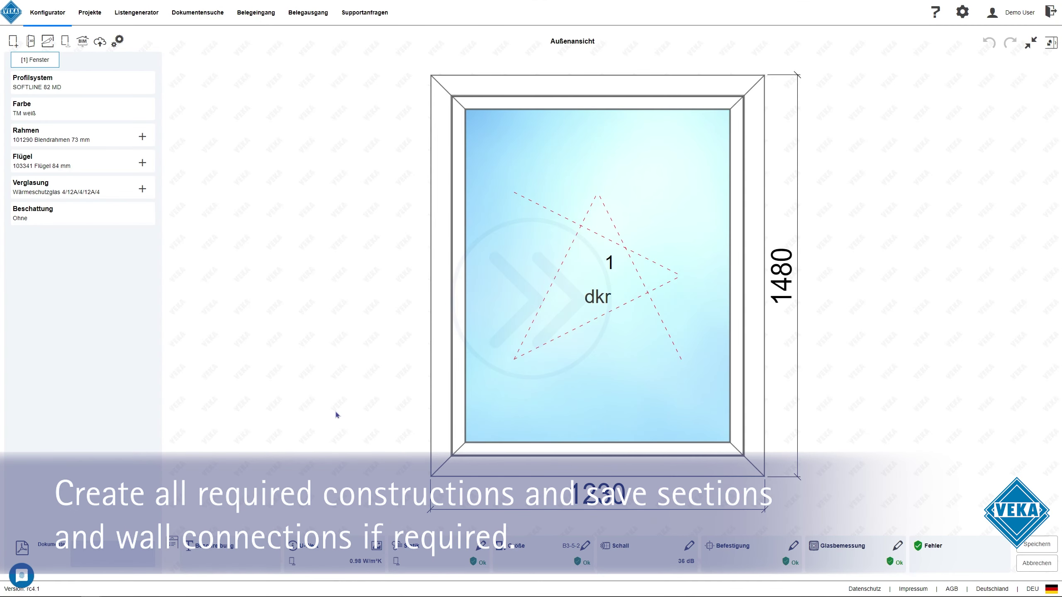
click(82, 108)
click(660, 579)
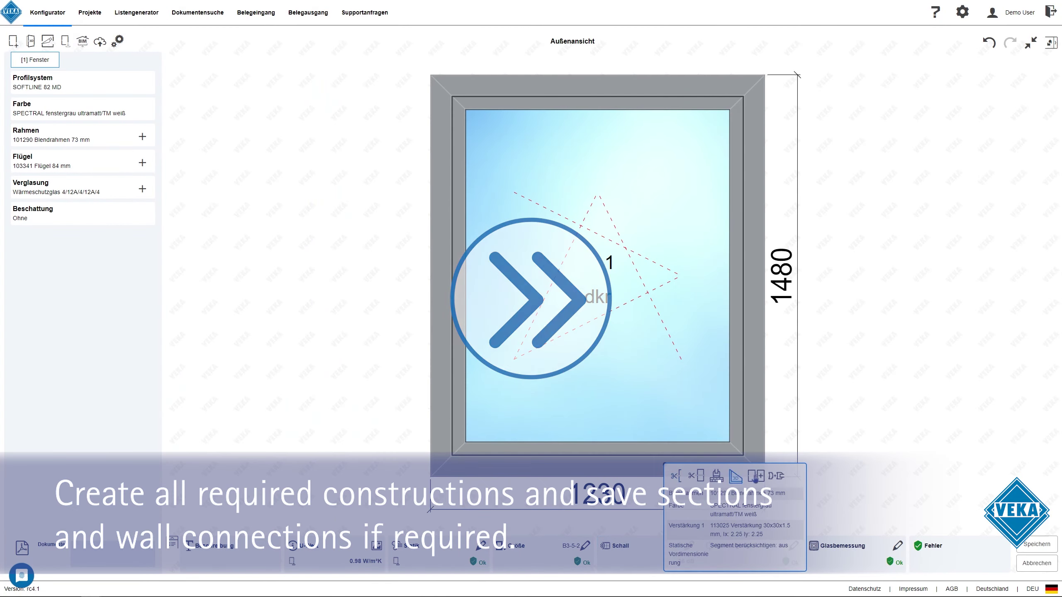
click(598, 466)
click(710, 490)
click(653, 450)
Save the bottom frame's cross-section to the position as 'Einzelschnitt' and save the construction
click(572, 41)
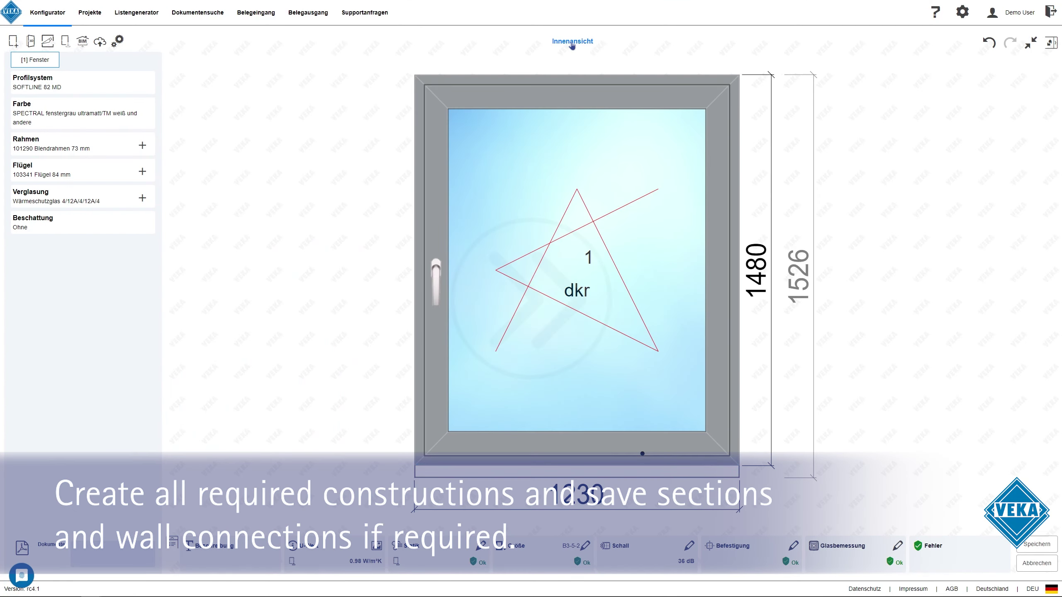
click(543, 460)
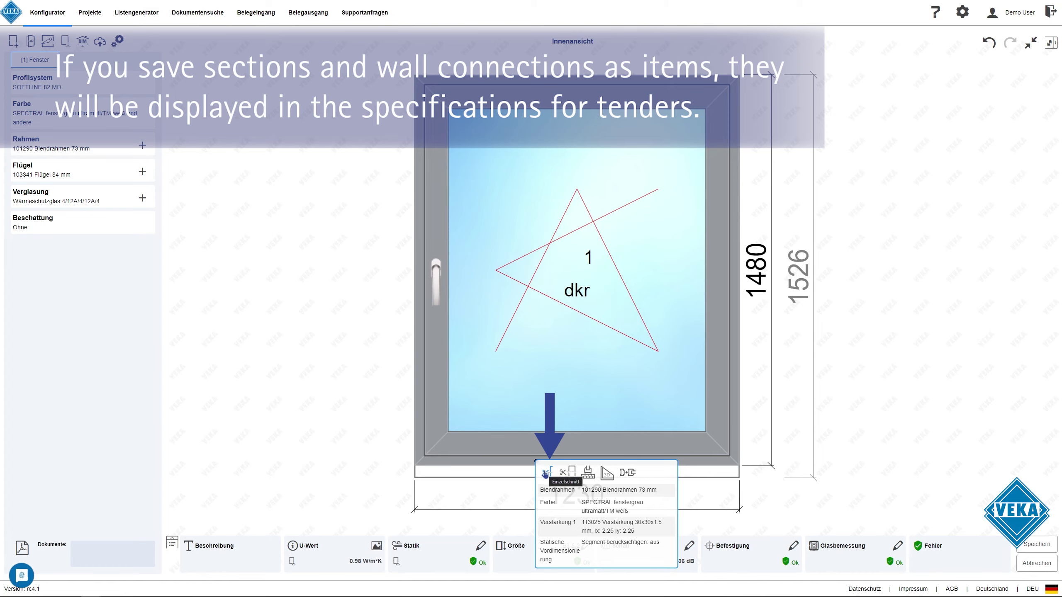
click(545, 473)
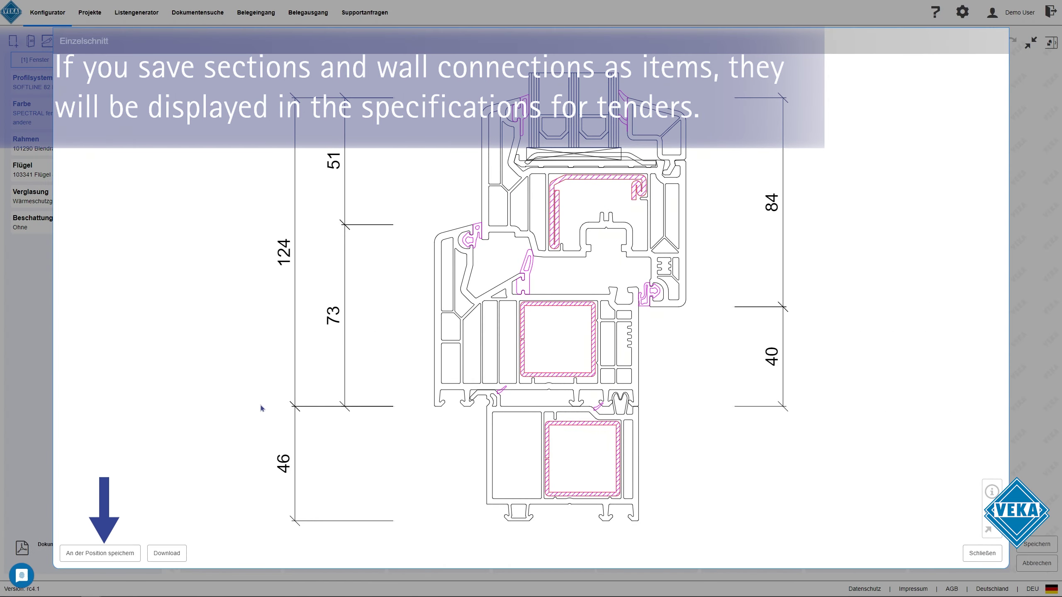
click(122, 552)
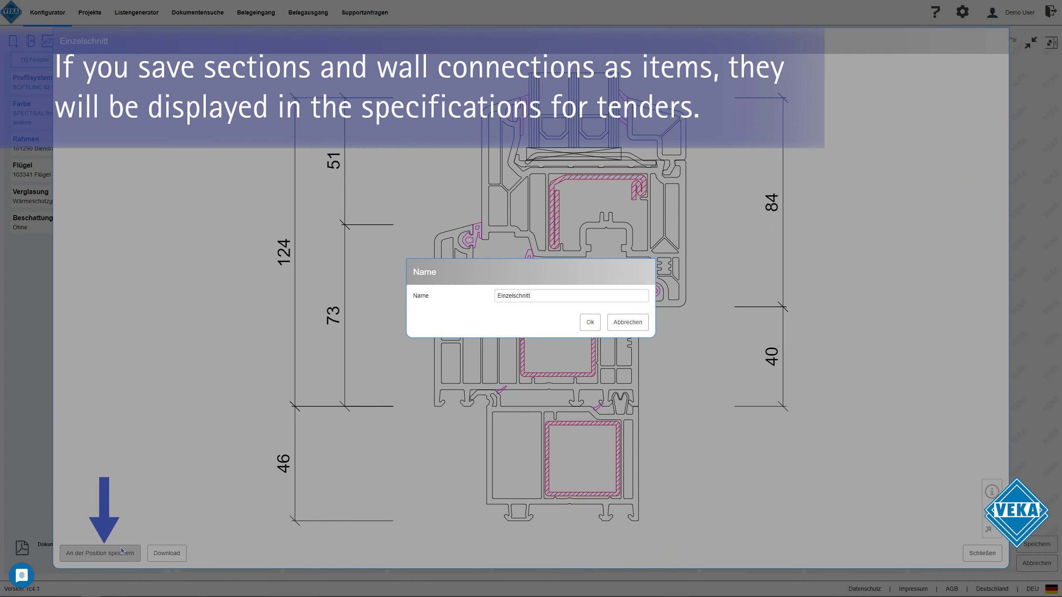
click(590, 325)
click(999, 561)
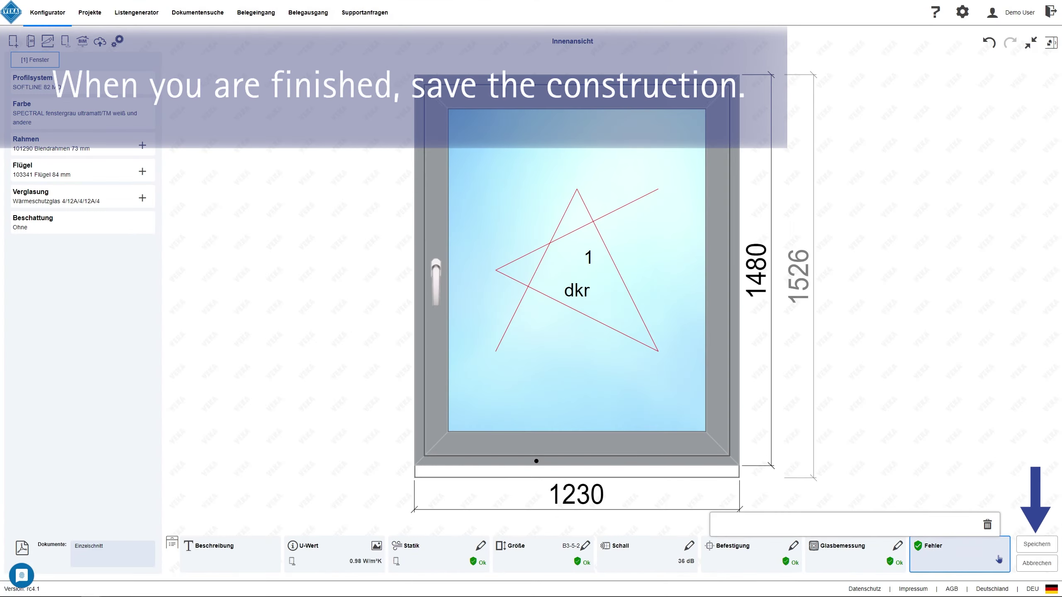
click(1033, 544)
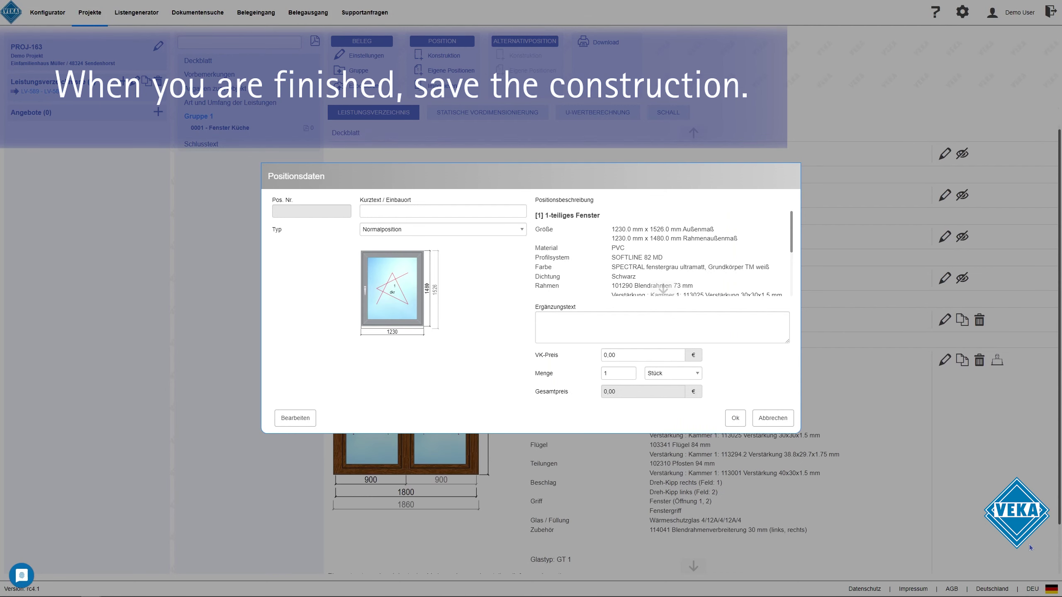
Add the window as position 0002 'Fenster Büro' and preview its attached Einzelschnitt section
click(388, 210)
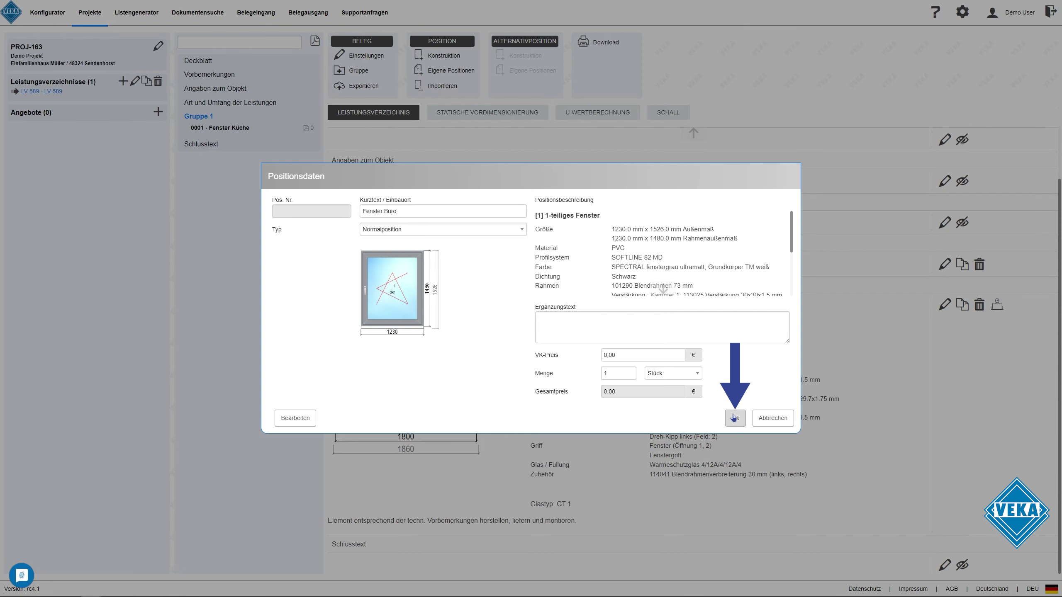
click(736, 418)
scroll(571, 357, down, 3)
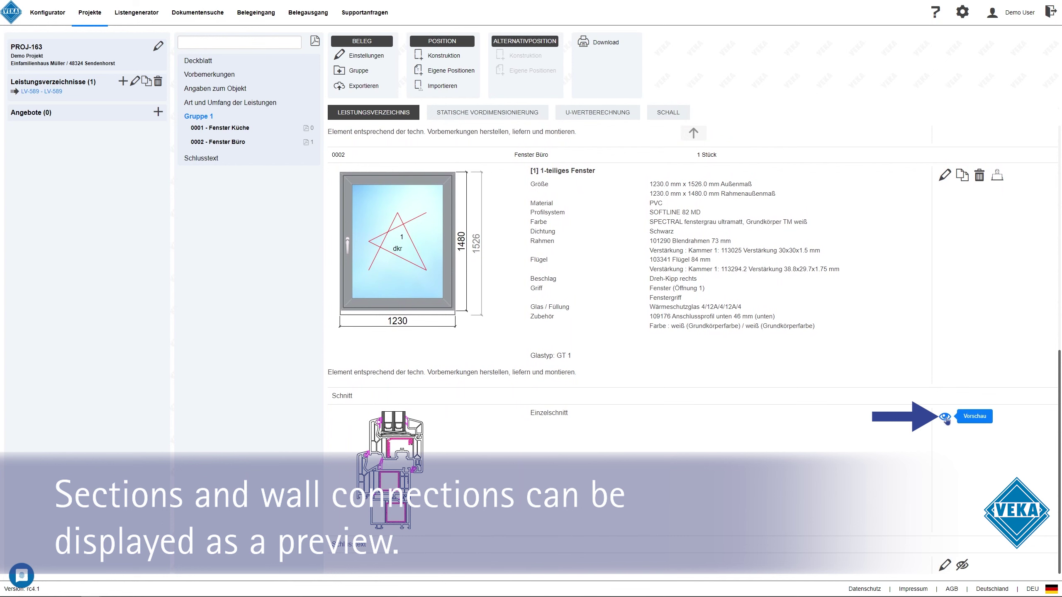
click(946, 418)
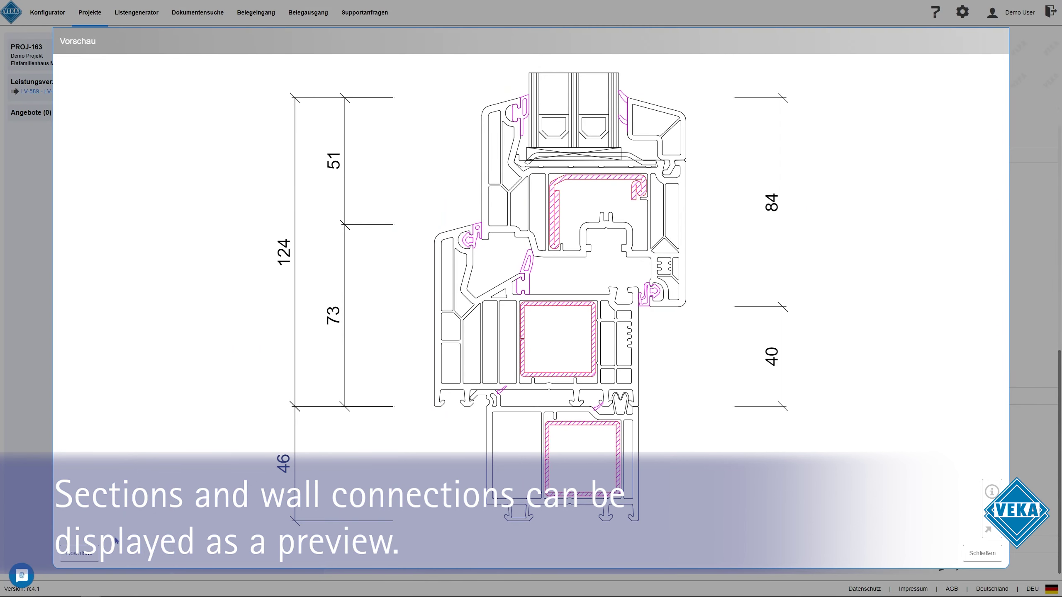
click(982, 553)
scroll(627, 401, up, 1)
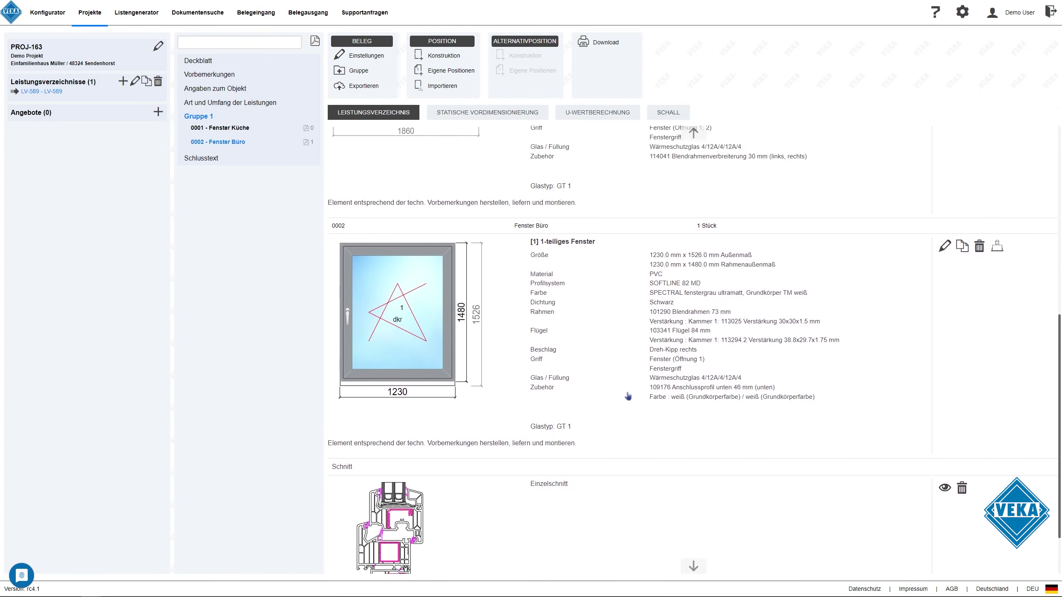
scroll(627, 397, up, 5)
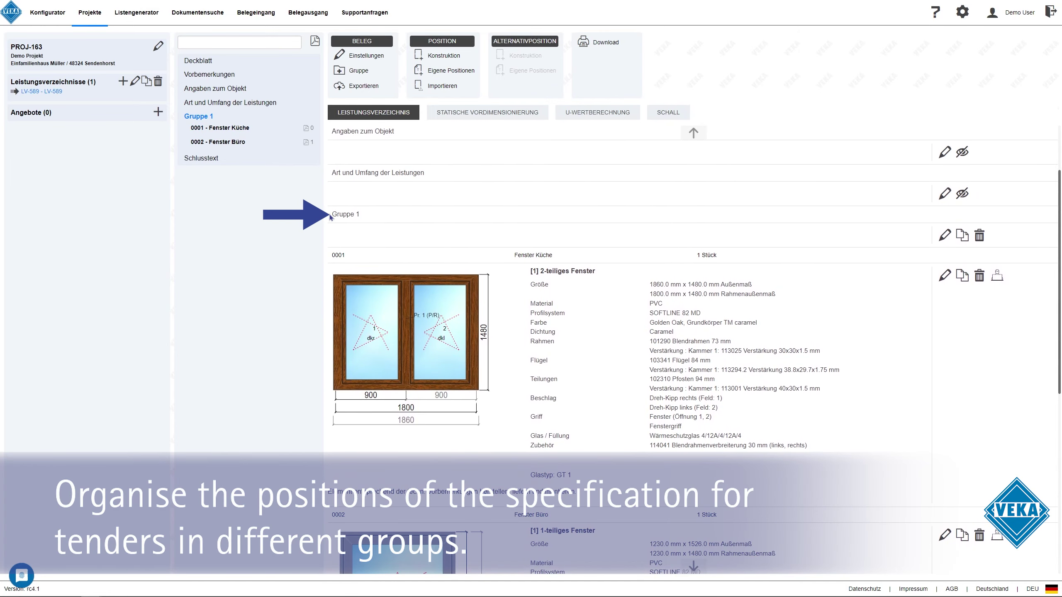
Rename Gruppe 1 to 'Etage 1' and add a new group 'Etage 2'
click(943, 237)
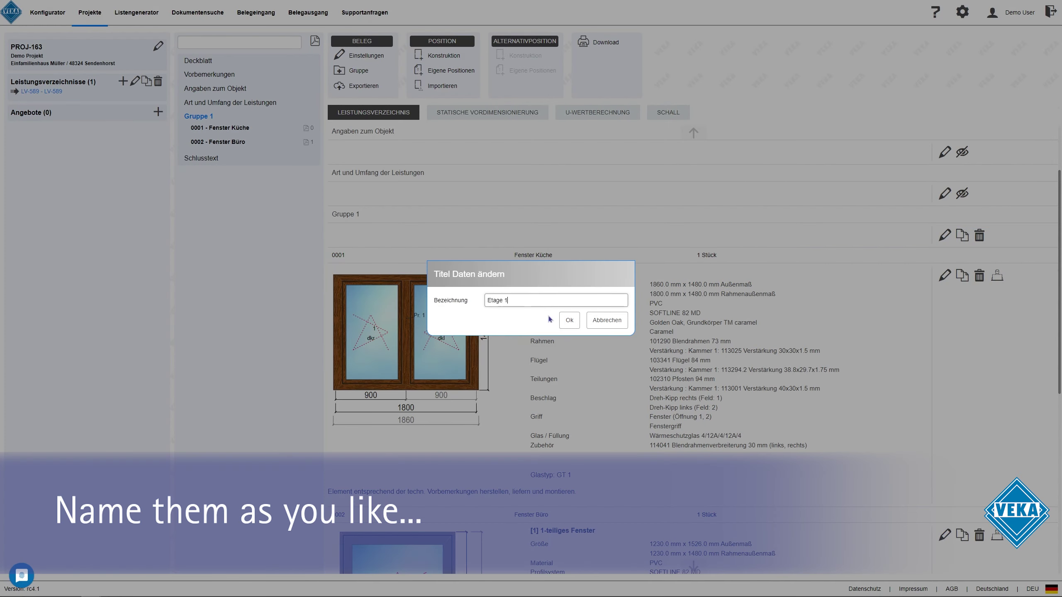
click(569, 320)
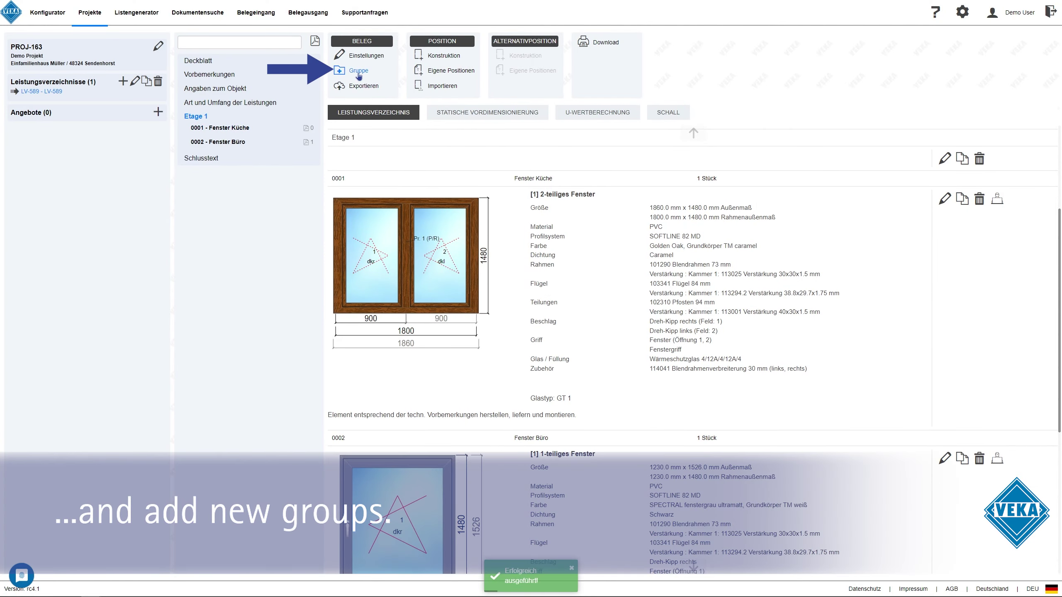
click(359, 71)
text(Et)
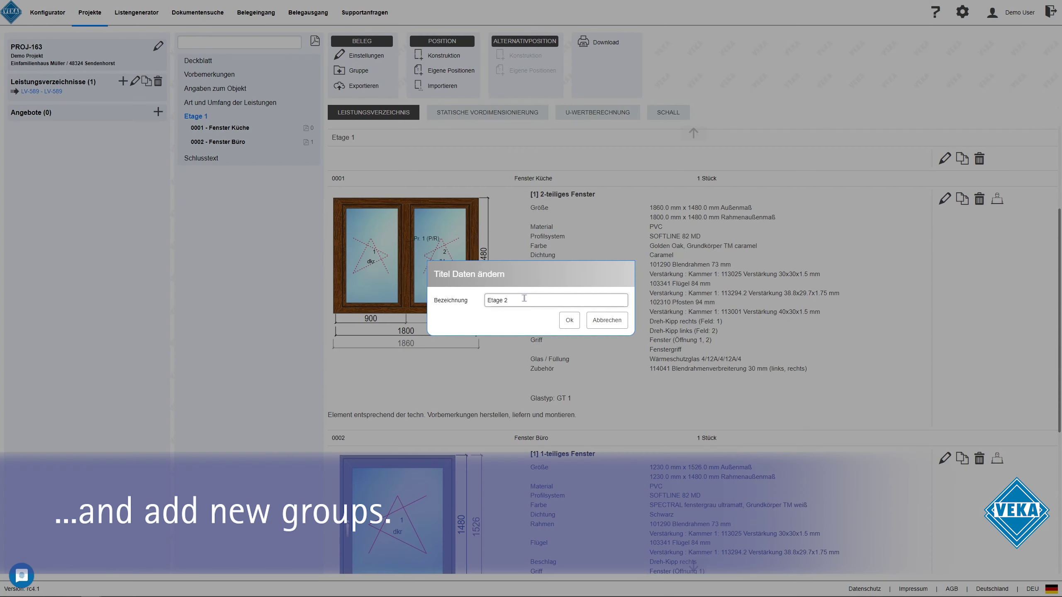
text(age 2)
click(569, 320)
Add a construction named 'Fenster Schlafzimmer' to Etage 2 as position 0003
click(202, 163)
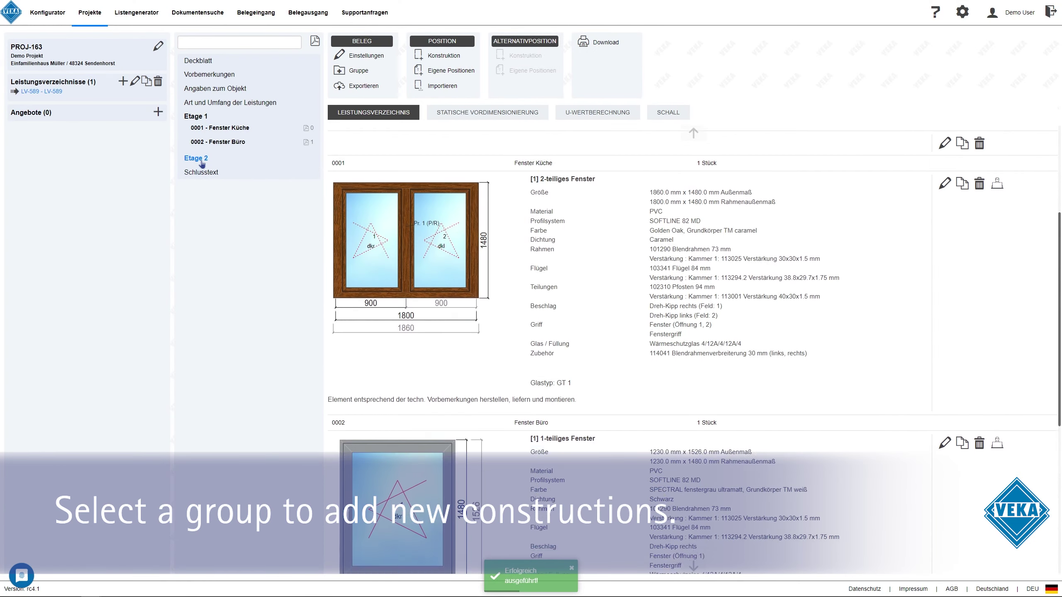
click(443, 55)
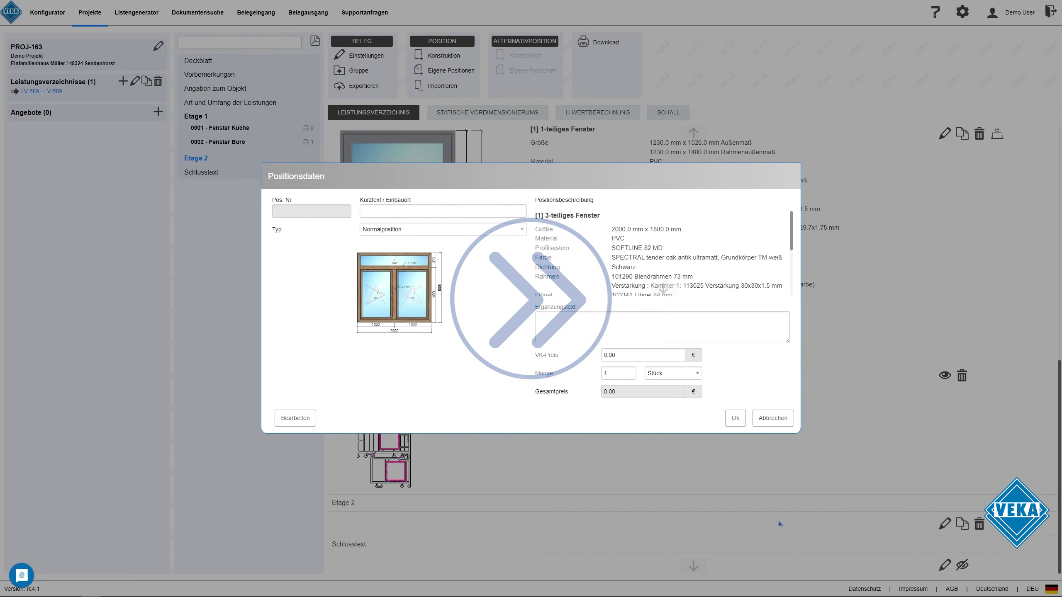
text(Fenster Schlafzimmer)
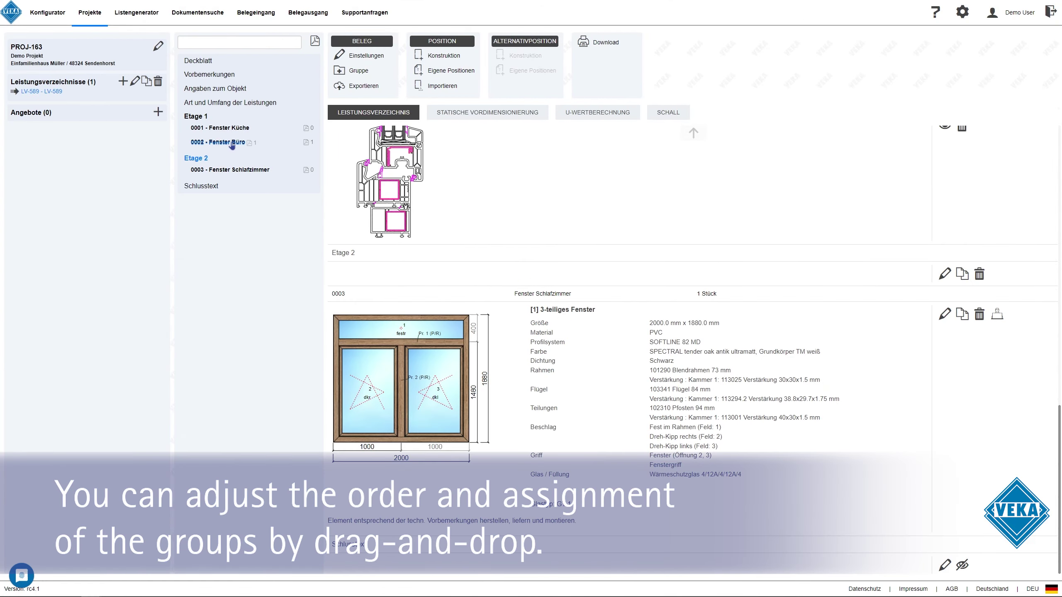
drag(231, 144, 232, 139)
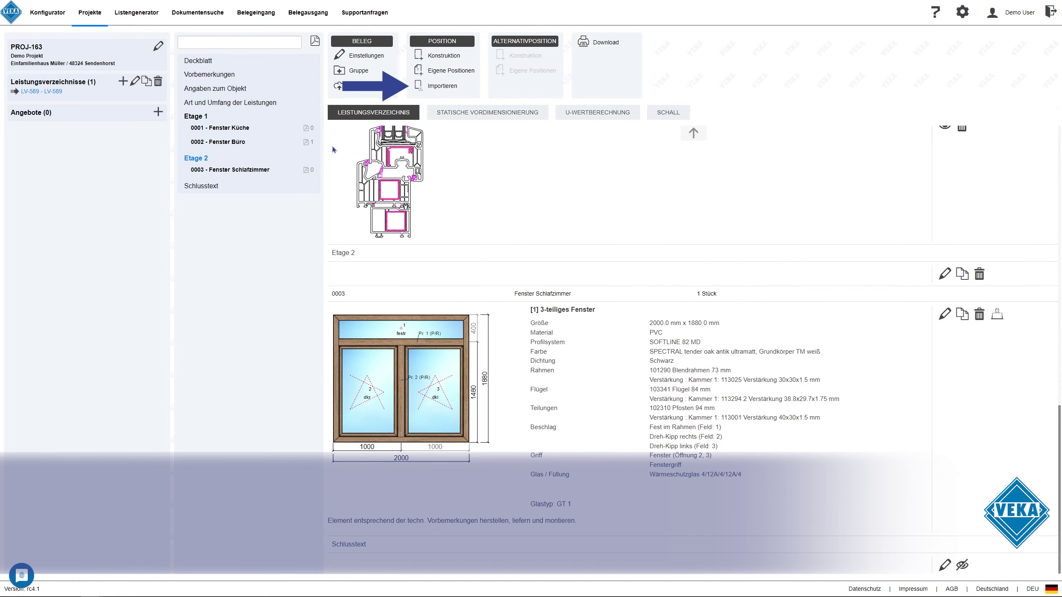
Import a single-sash window from project 'BIM - Test Projekt' as position 0004
click(444, 88)
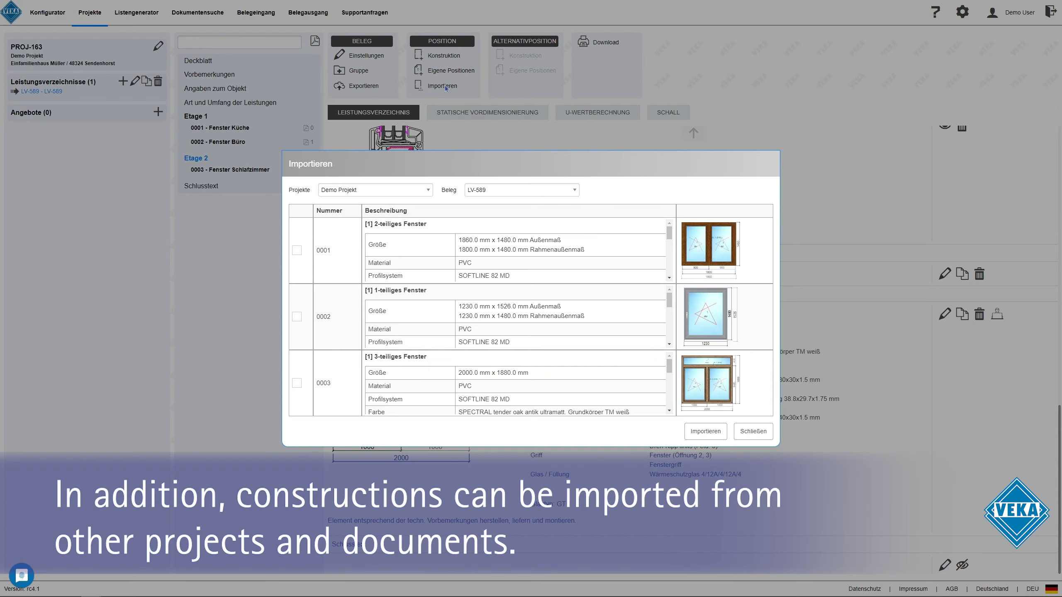
click(414, 196)
text(BIM)
click(386, 218)
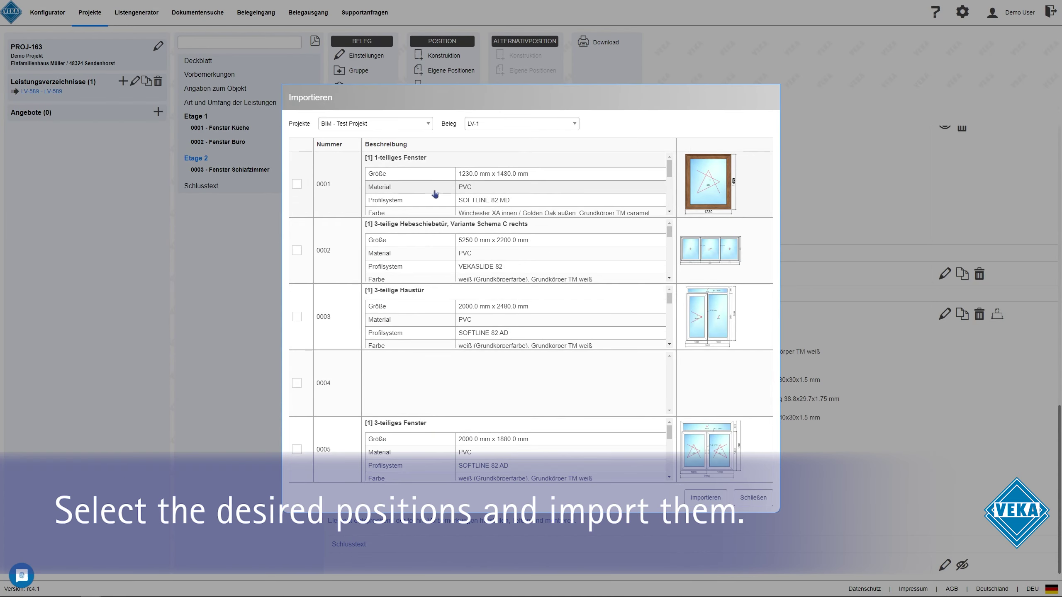
click(705, 497)
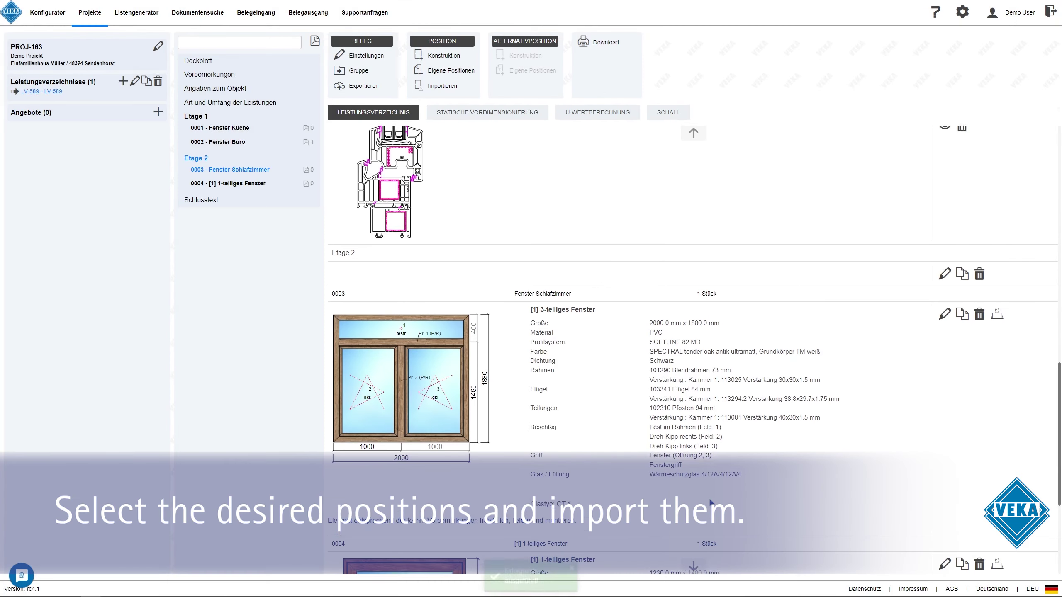
Add accessory position 0005 'Zubehör' containing DailyPro Fensterreiniger with no quantity formula
click(450, 74)
click(450, 75)
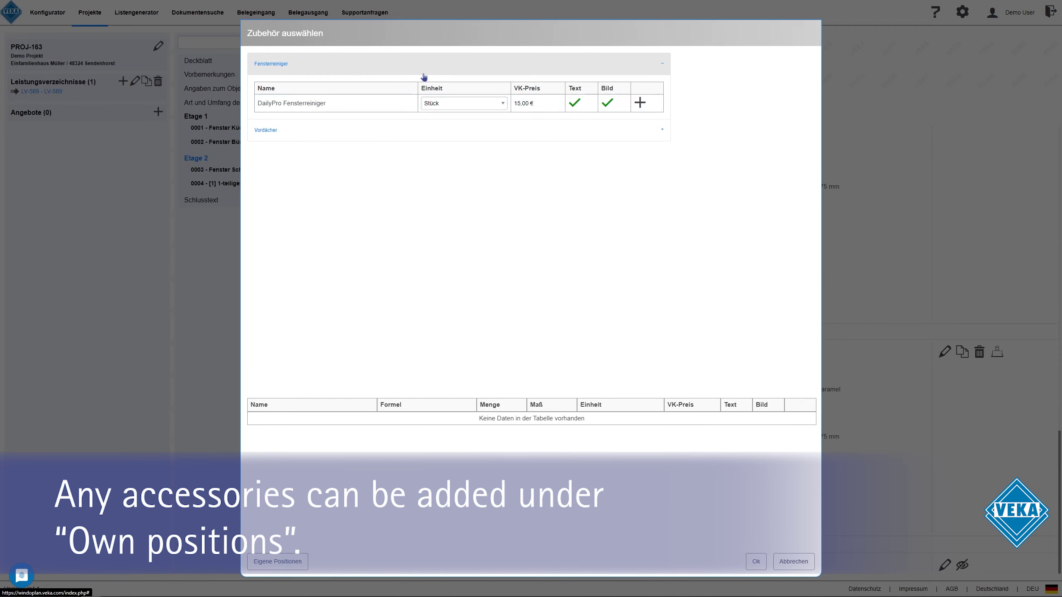
click(640, 102)
click(427, 420)
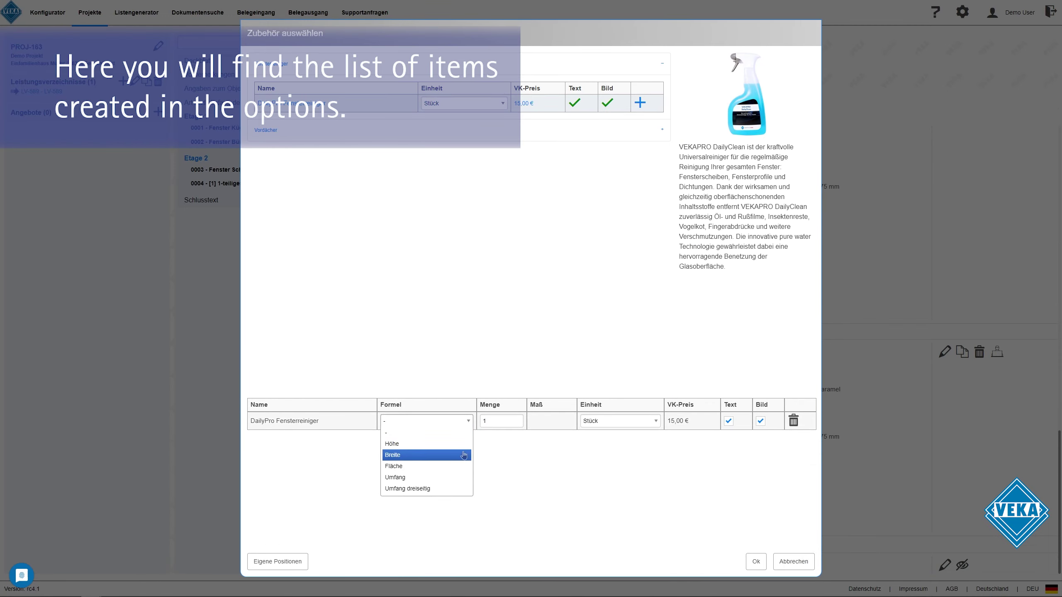
click(427, 433)
click(757, 563)
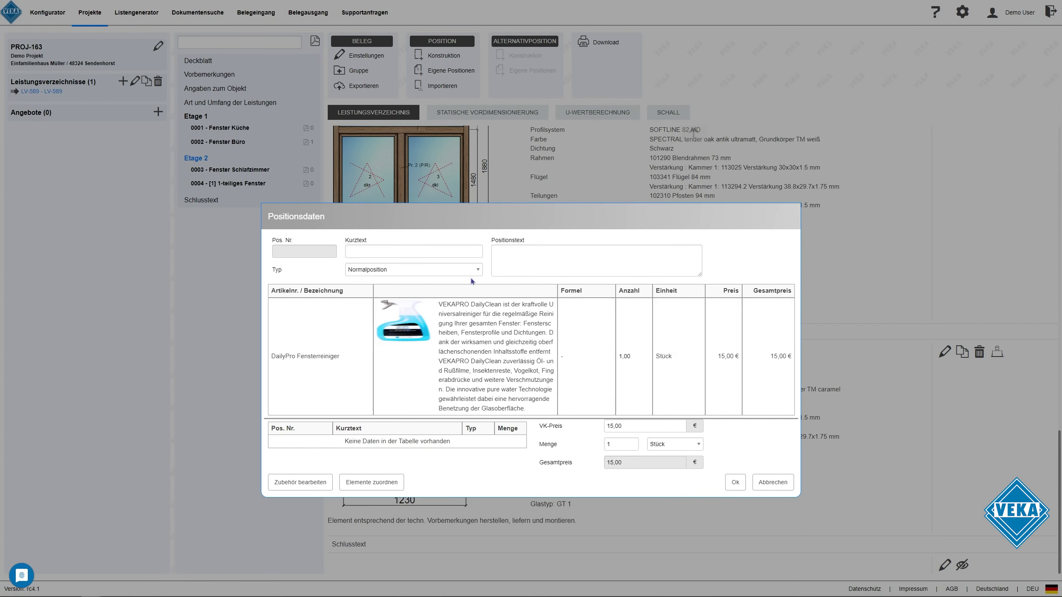
click(453, 255)
text(Zubehör)
click(735, 482)
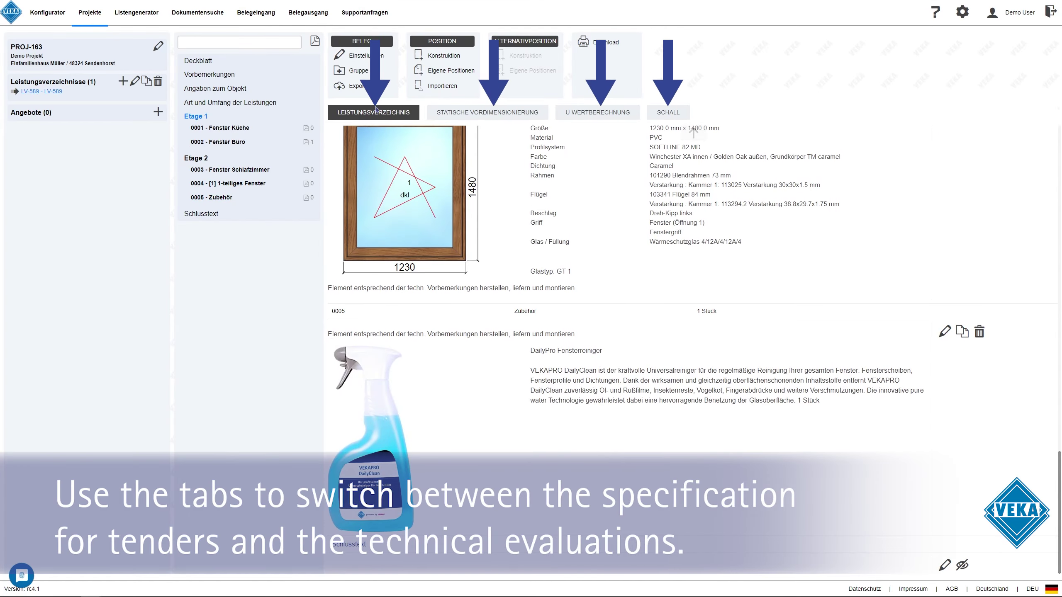
Show the static pre-dimensioning evaluation for the specification's positions
click(376, 111)
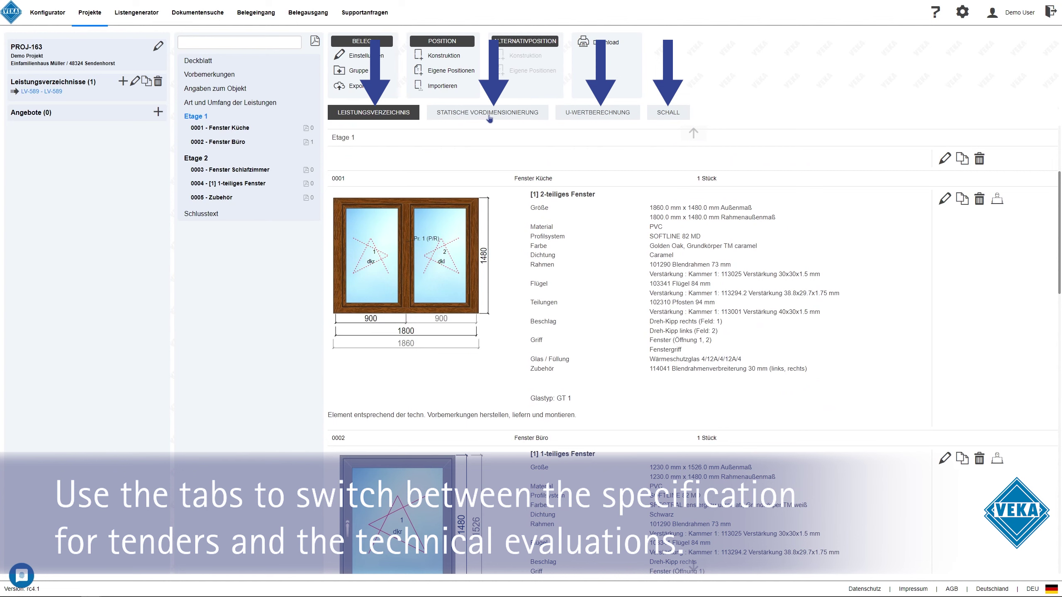
click(488, 113)
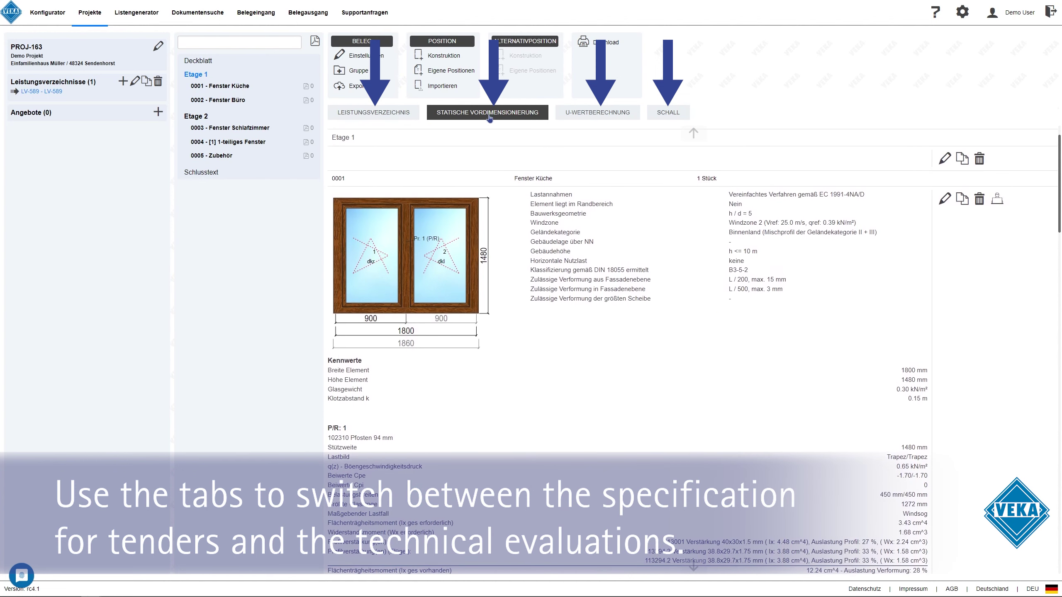
scroll(532, 240, down, 15)
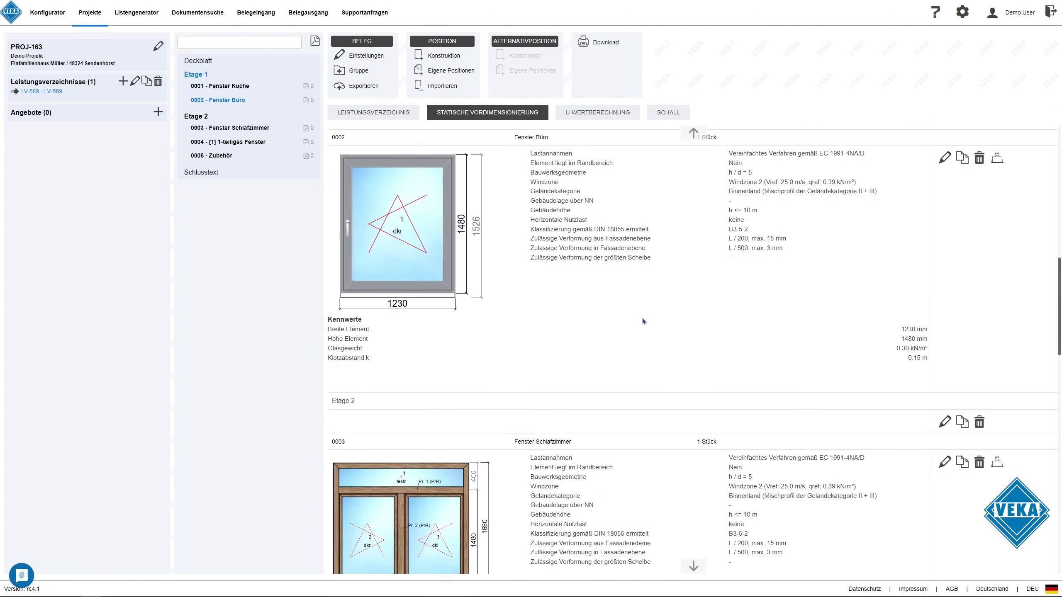
scroll(604, 302, down, 2)
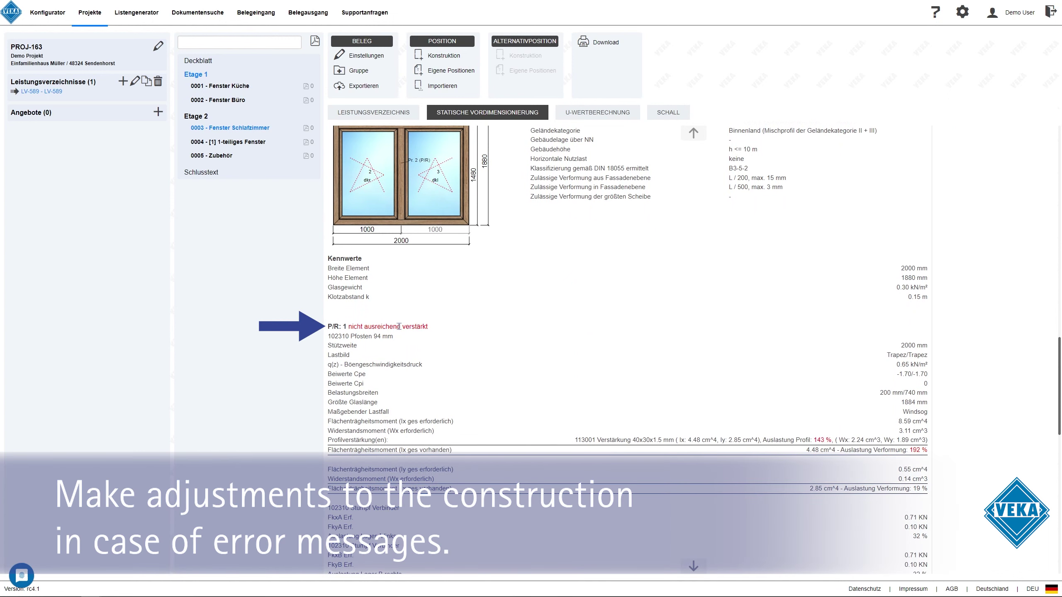
Change window 0003's mullion to the 124 mm profile with 113011.3 reinforcement and save
click(422, 199)
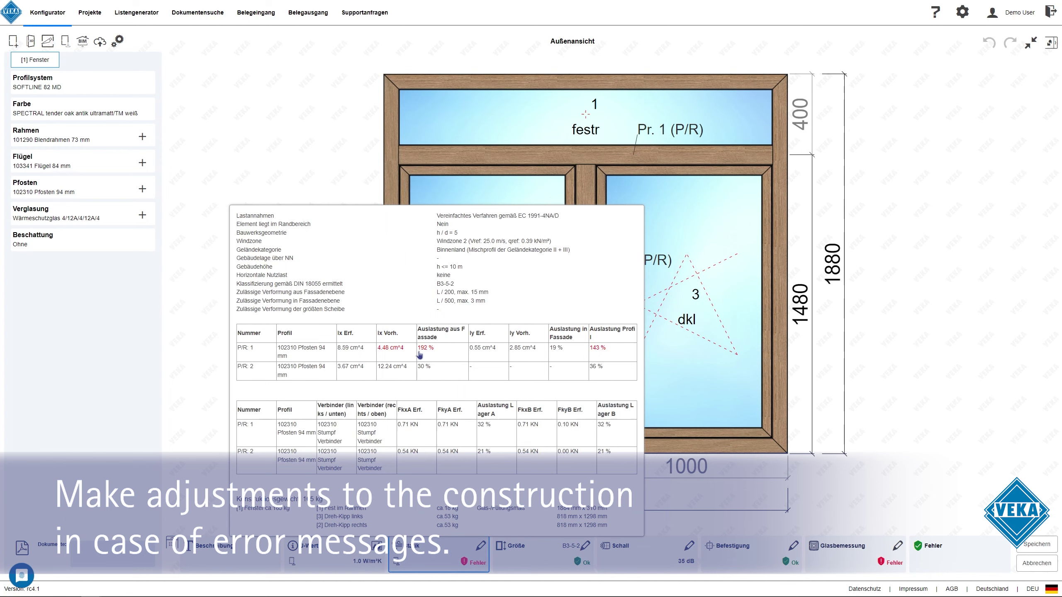
click(586, 167)
click(593, 184)
click(485, 226)
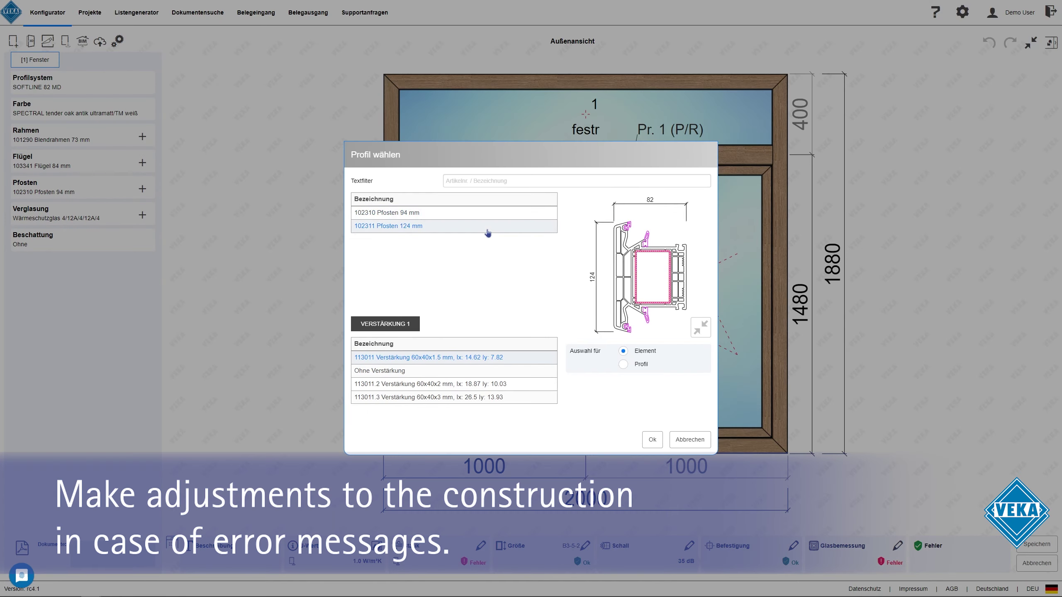
click(478, 398)
click(652, 439)
click(1037, 544)
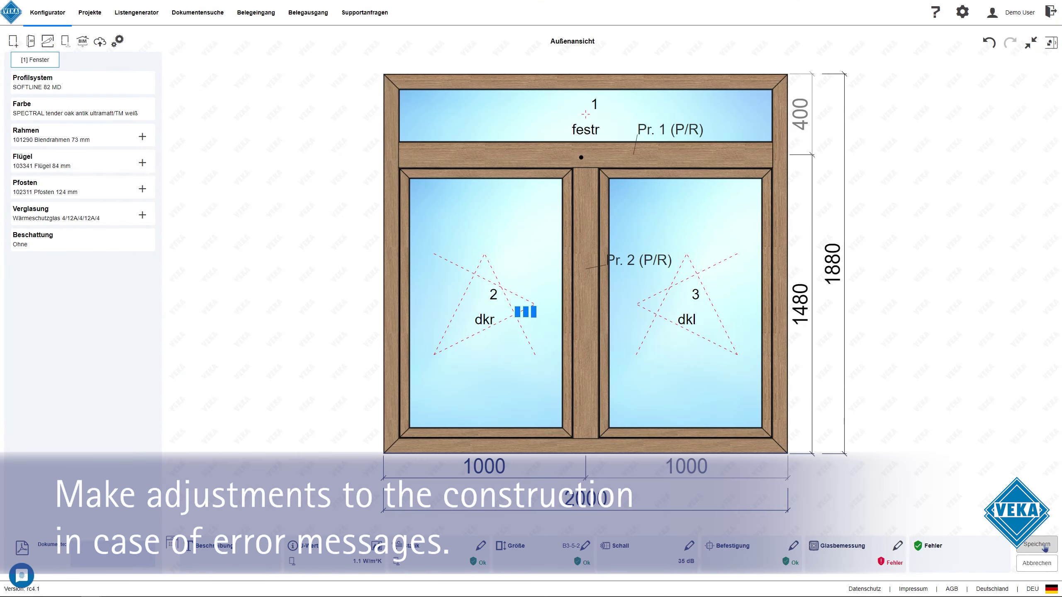
Review the U-value and sound insulation values, then return to the Leistungsverzeichnis position list
scroll(607, 332, down, 15)
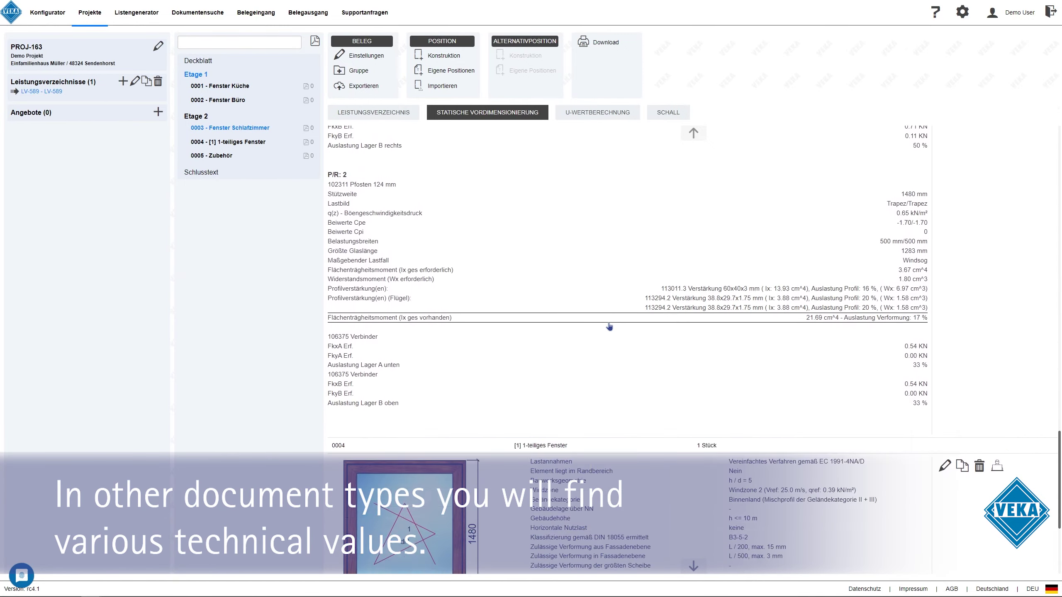
click(598, 112)
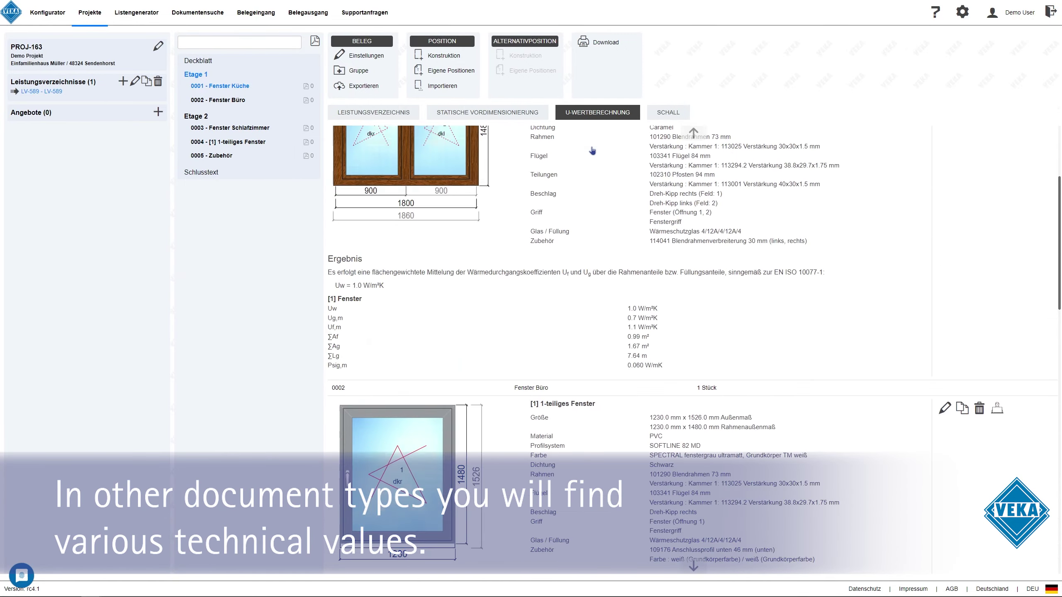
scroll(644, 283, down, 20)
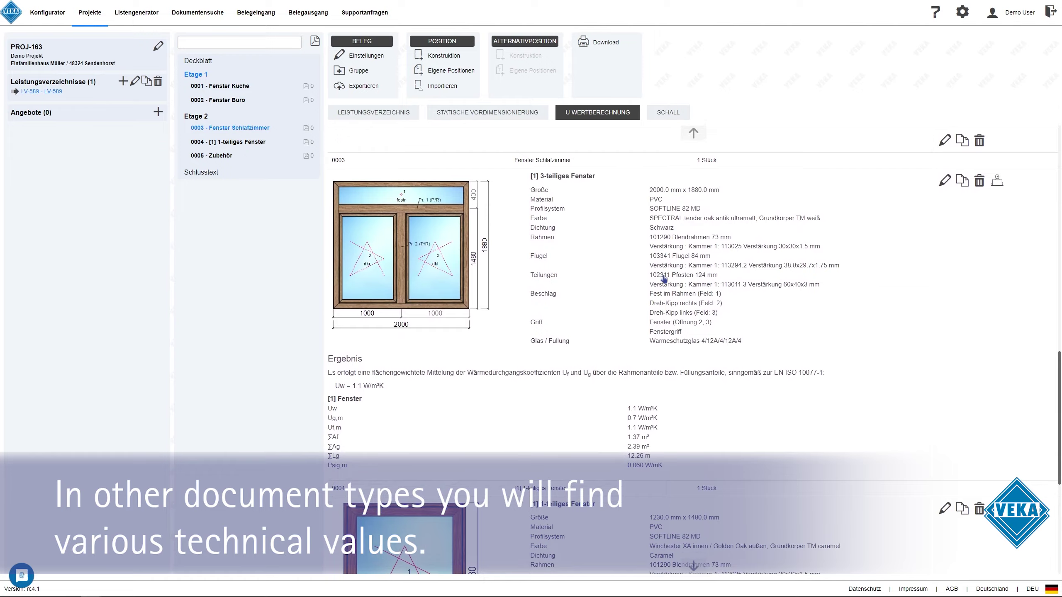
scroll(664, 279, down, 1)
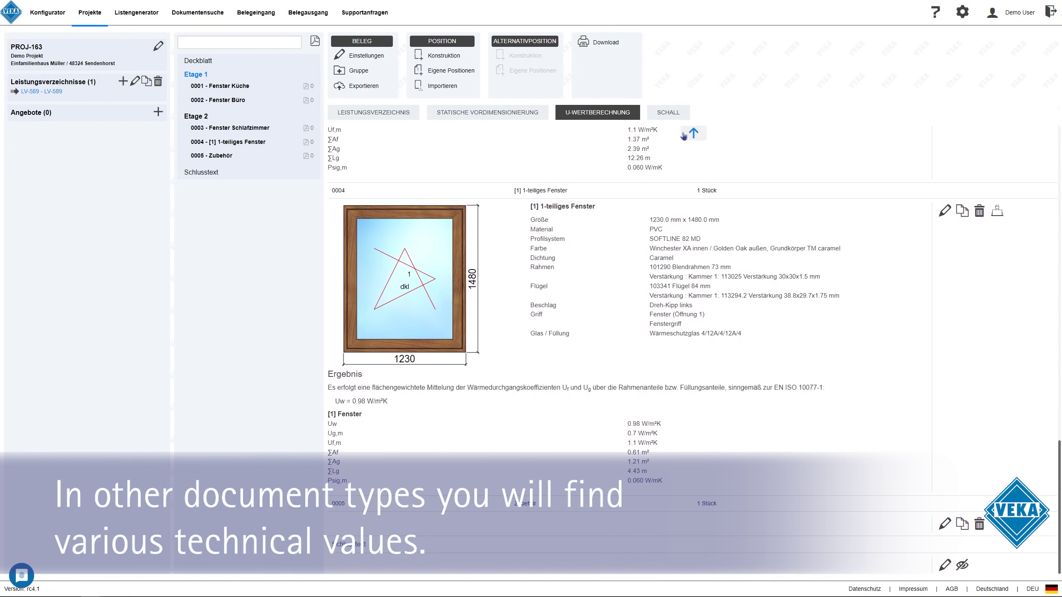
click(668, 112)
scroll(693, 235, up, 10)
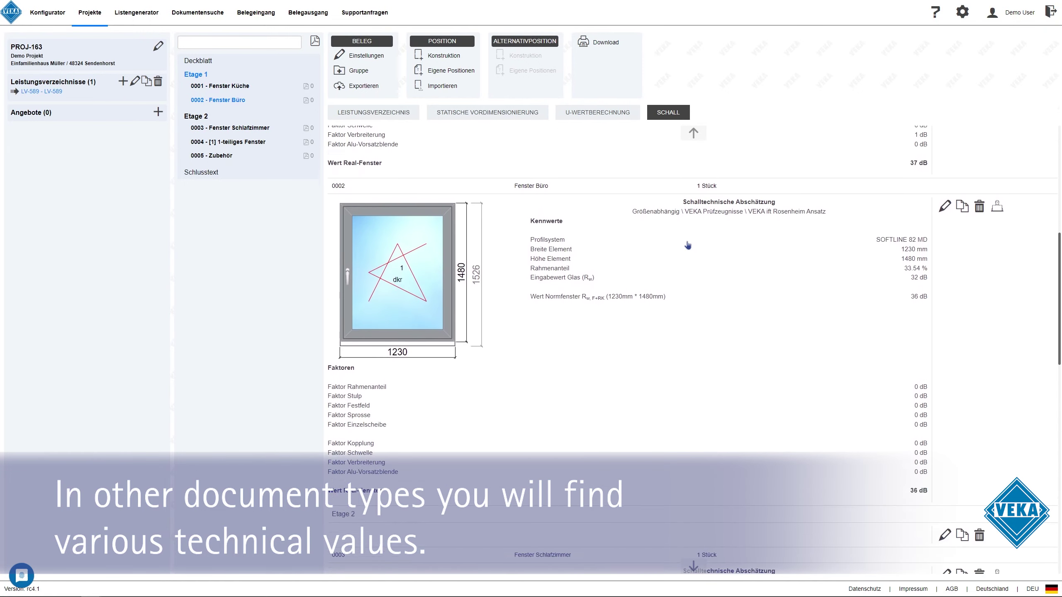
scroll(615, 242, down, 10)
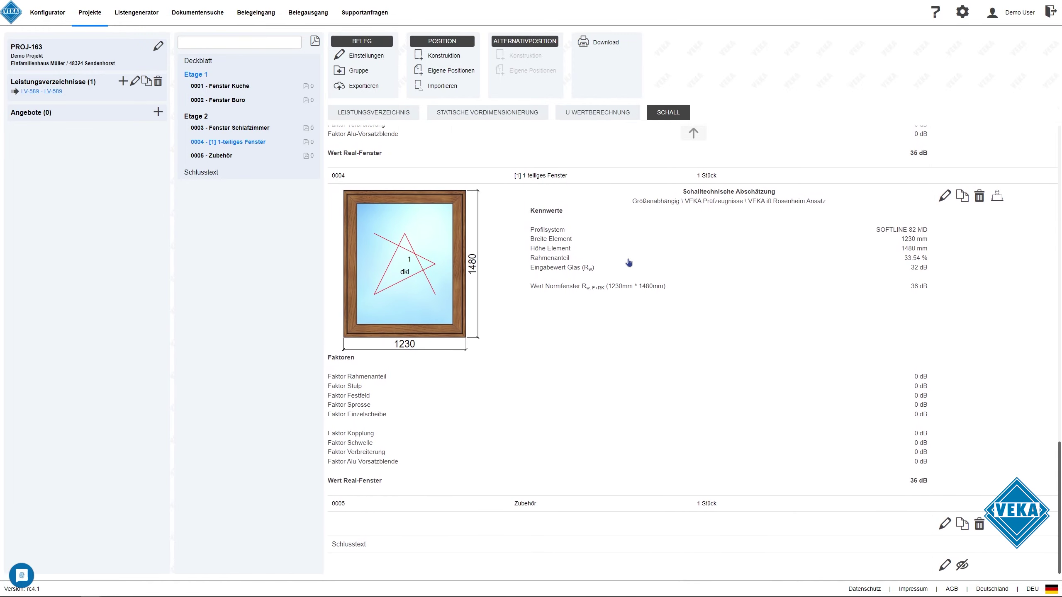
click(396, 113)
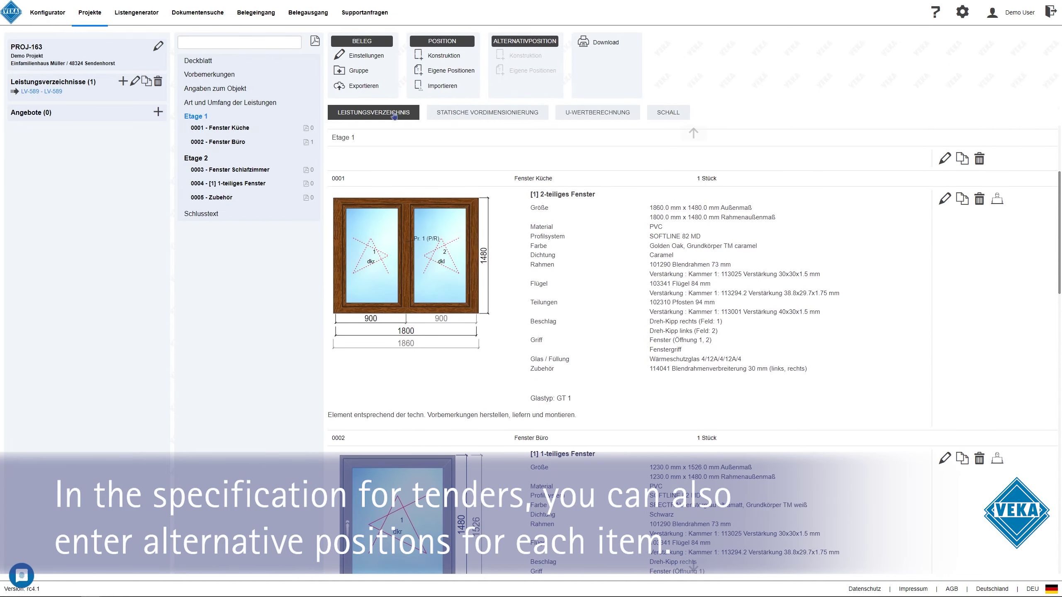
Add a two-part window alternative position 'Fenster Büro Alt. 1' for office window 0002
click(229, 143)
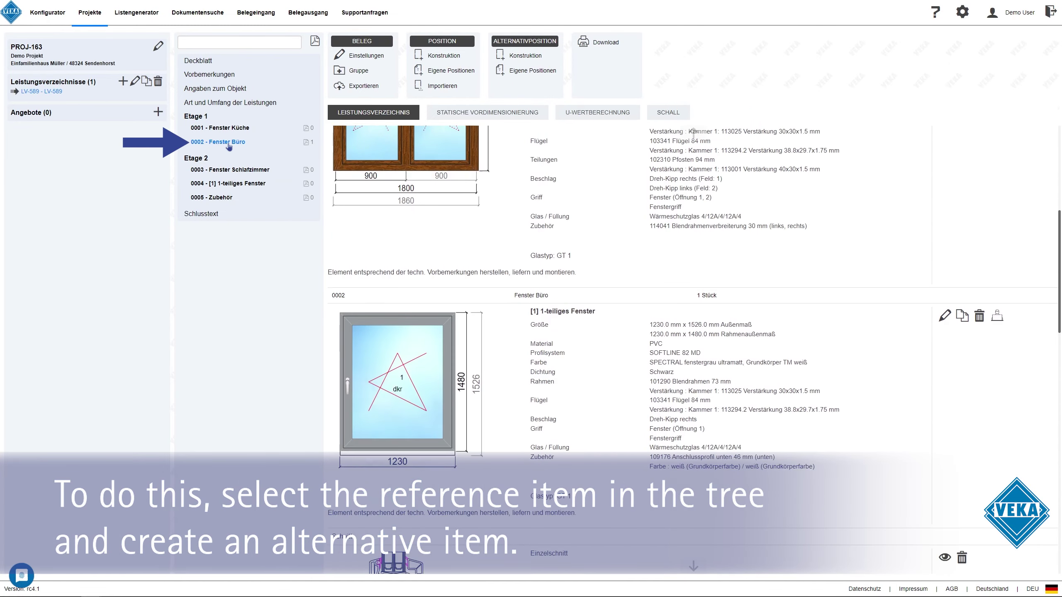
click(528, 58)
click(517, 327)
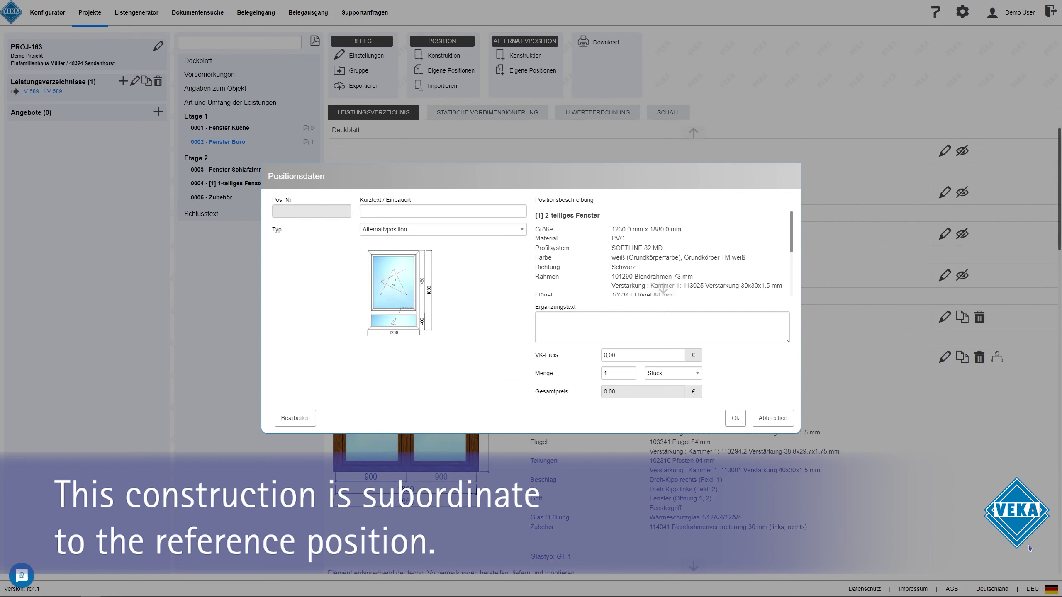
text(Fenster Büro Alt. 1)
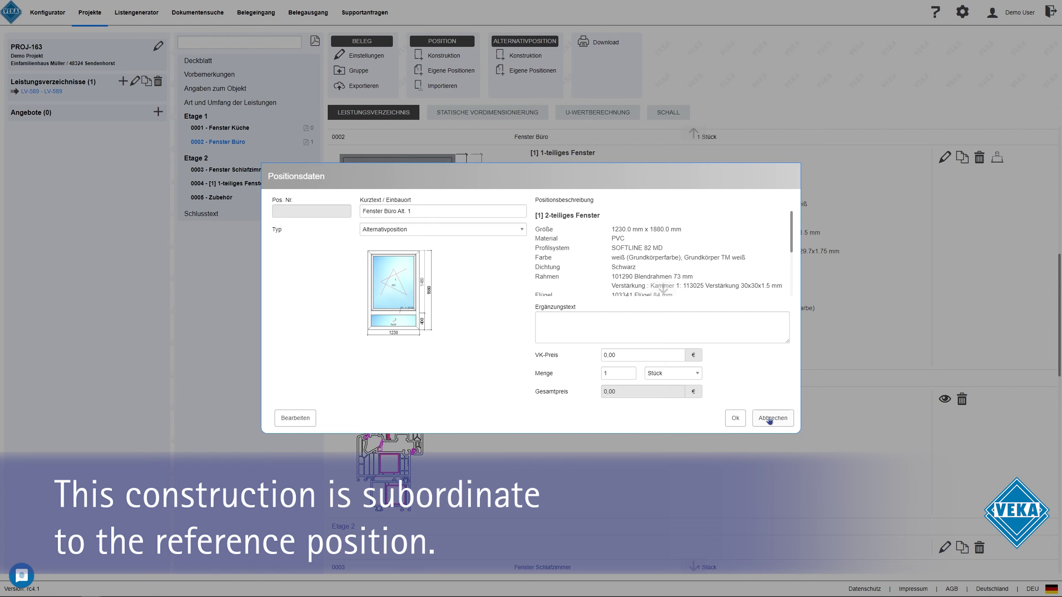
click(735, 418)
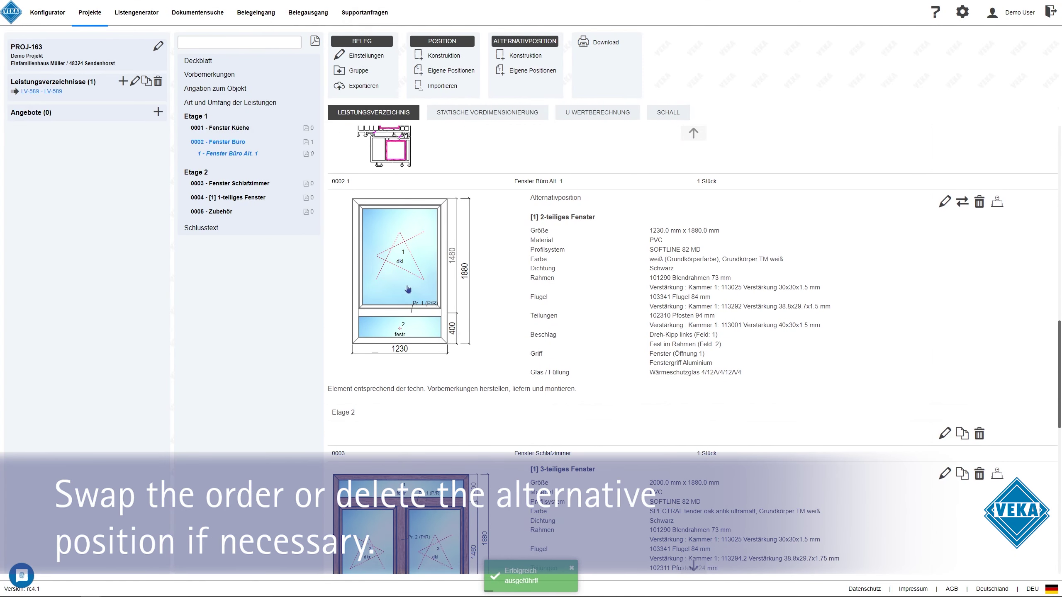
Swap the alternative with reference 0002 and delete alternative position 0002.1
scroll(941, 347, up, 4)
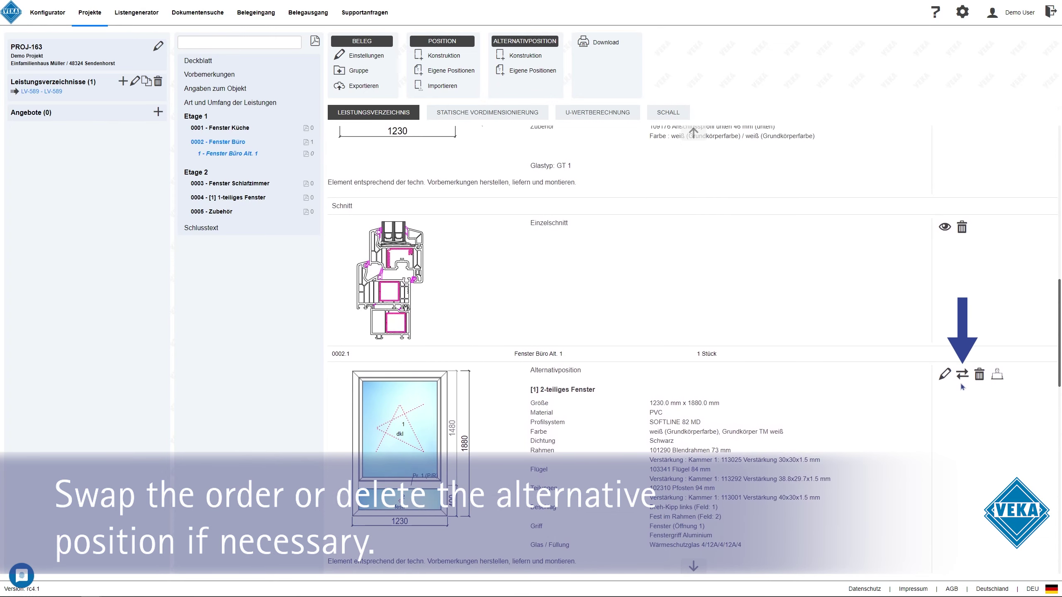
click(962, 375)
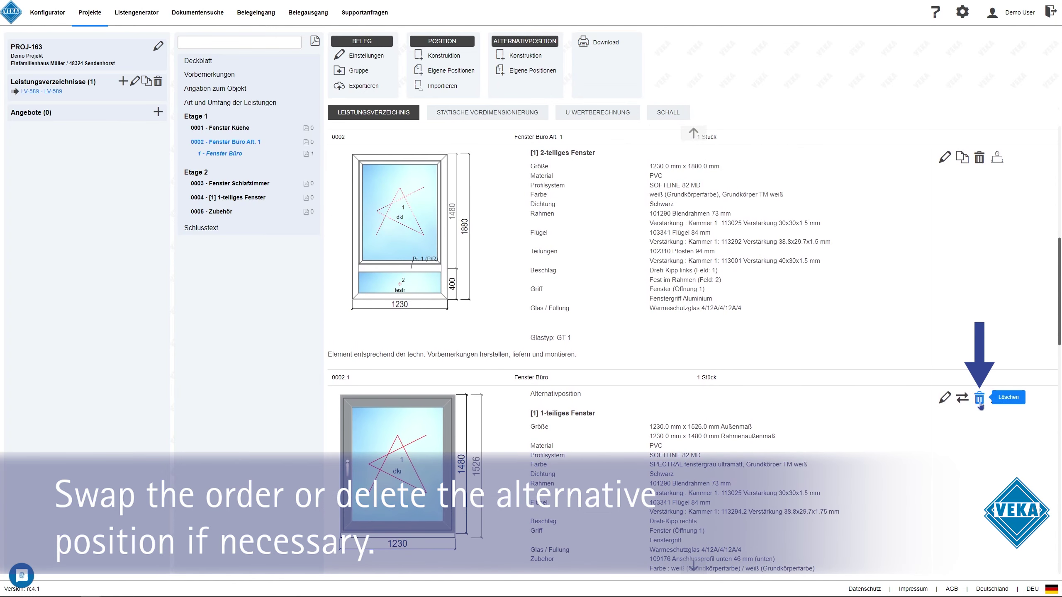
click(979, 399)
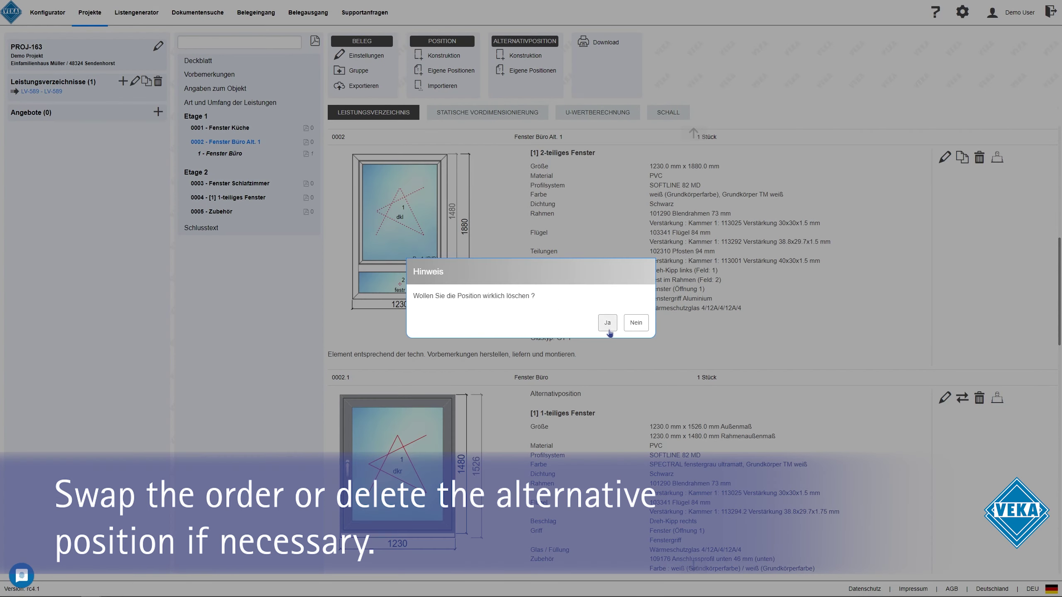
click(609, 329)
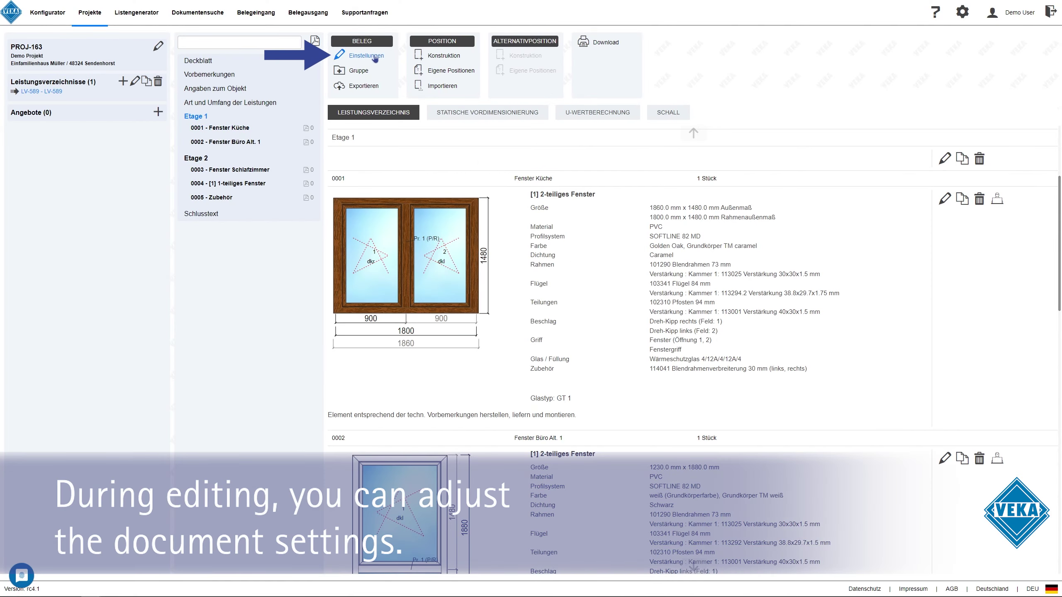
Review the specification's Beleg option settings and close them unchanged
click(366, 56)
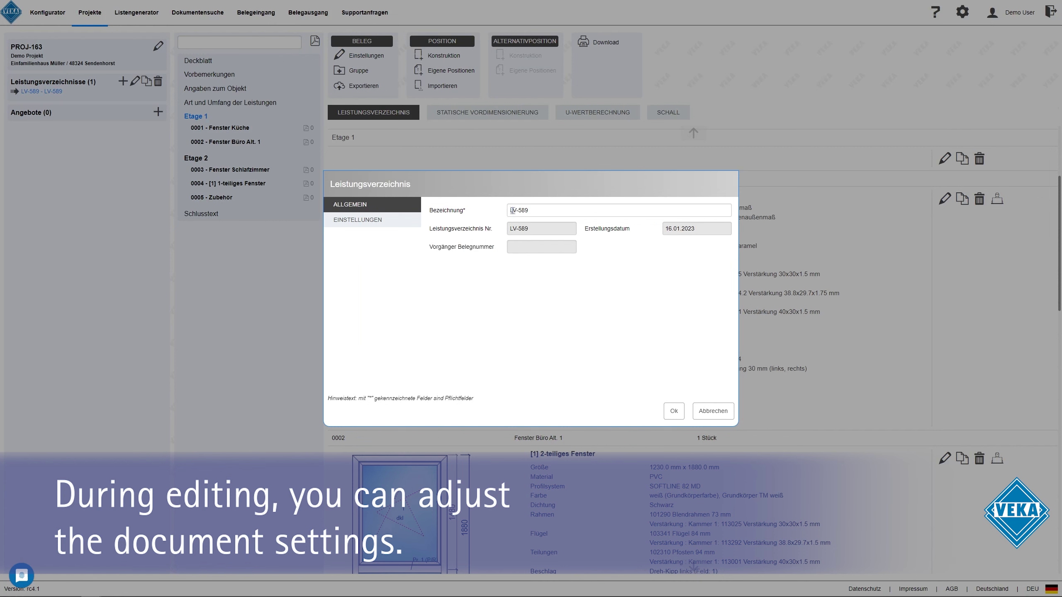
click(391, 221)
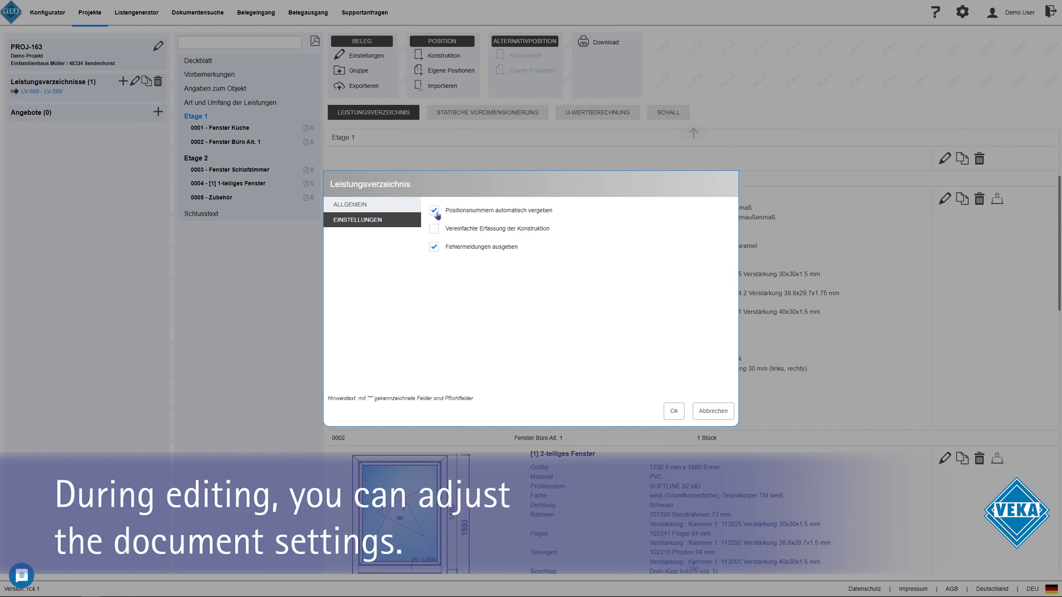
click(702, 412)
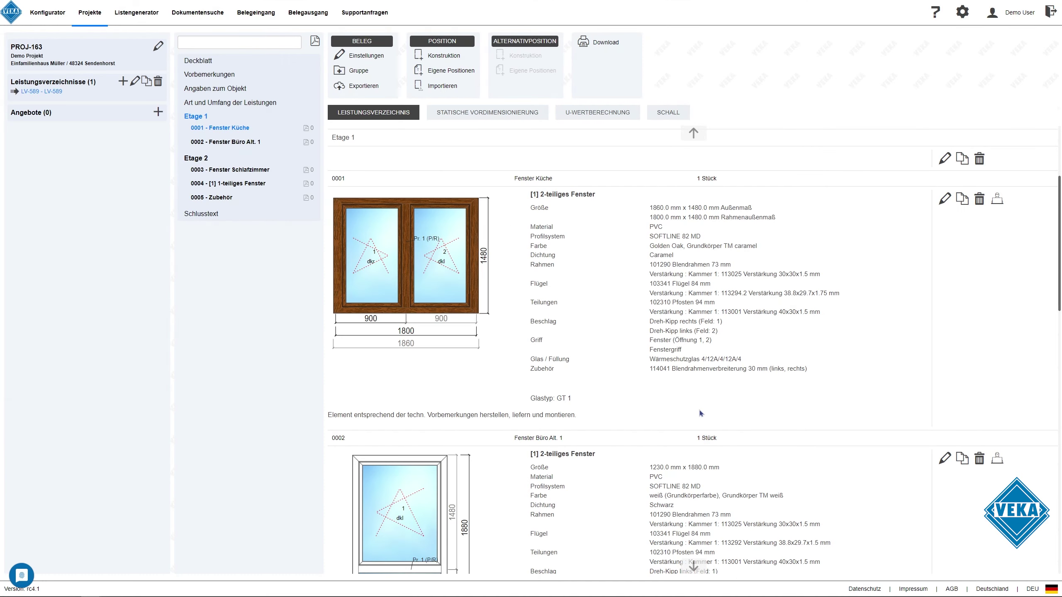
Send LV-589 to another WinDoPlan user's account with the note 'Wie tel. besprochen'
click(378, 88)
click(518, 269)
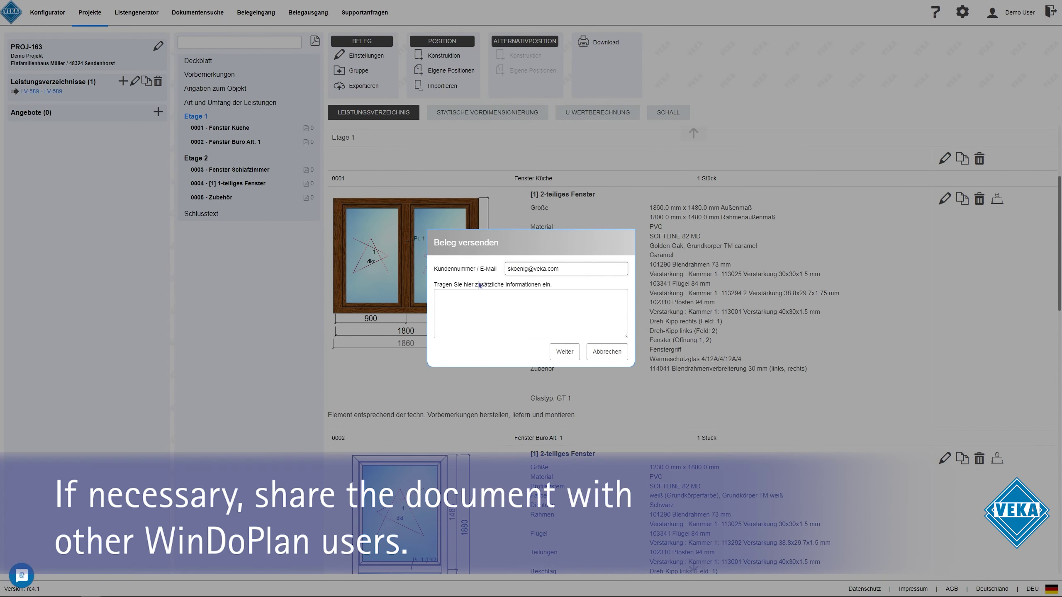
click(480, 292)
text(Wie tel. besprochen)
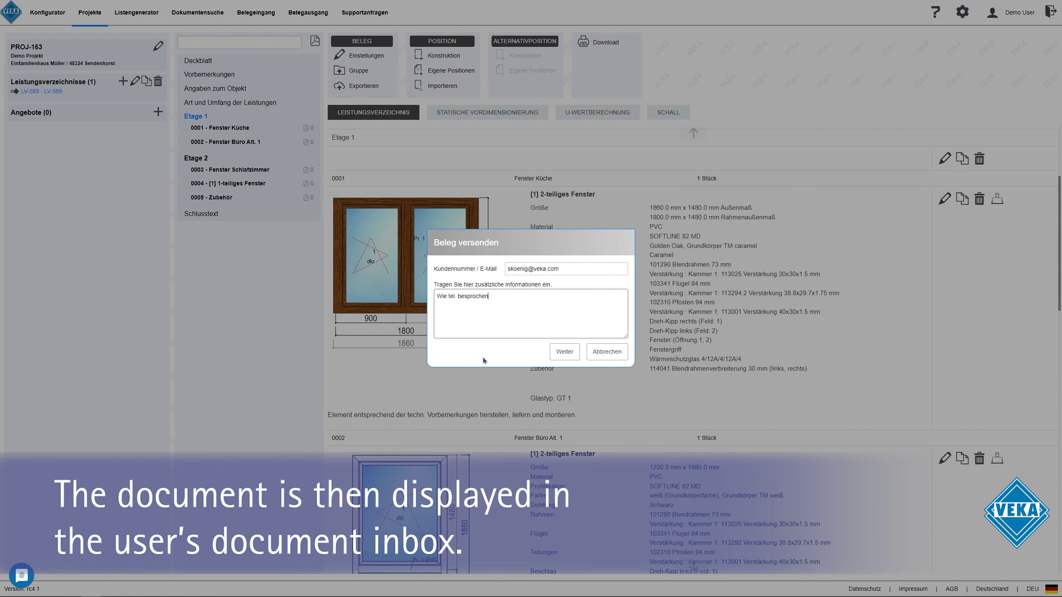
click(565, 352)
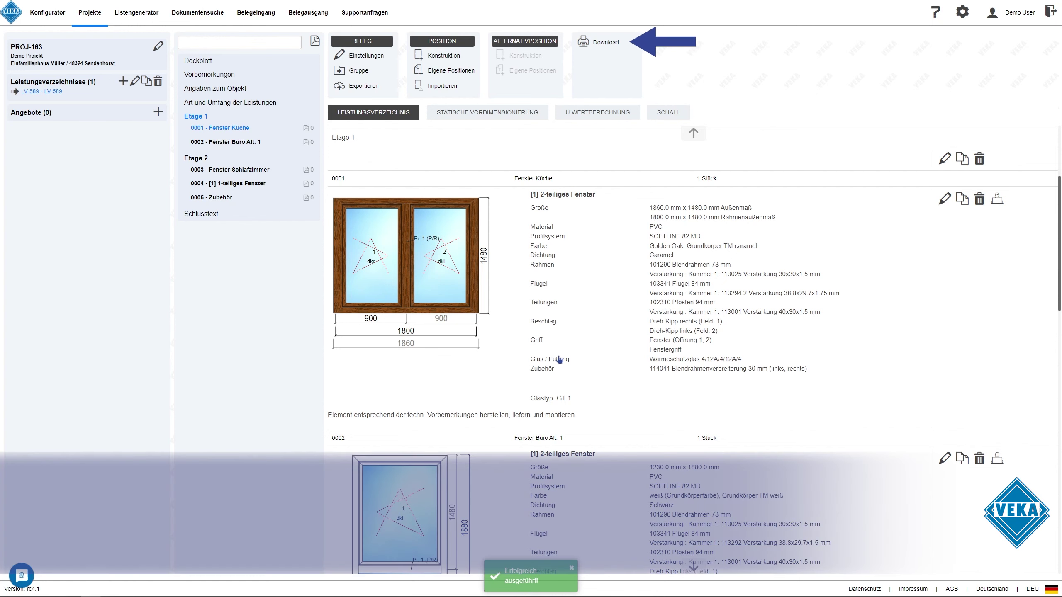
Include all Etage 2 positions in the specification's PDF download selection
click(598, 47)
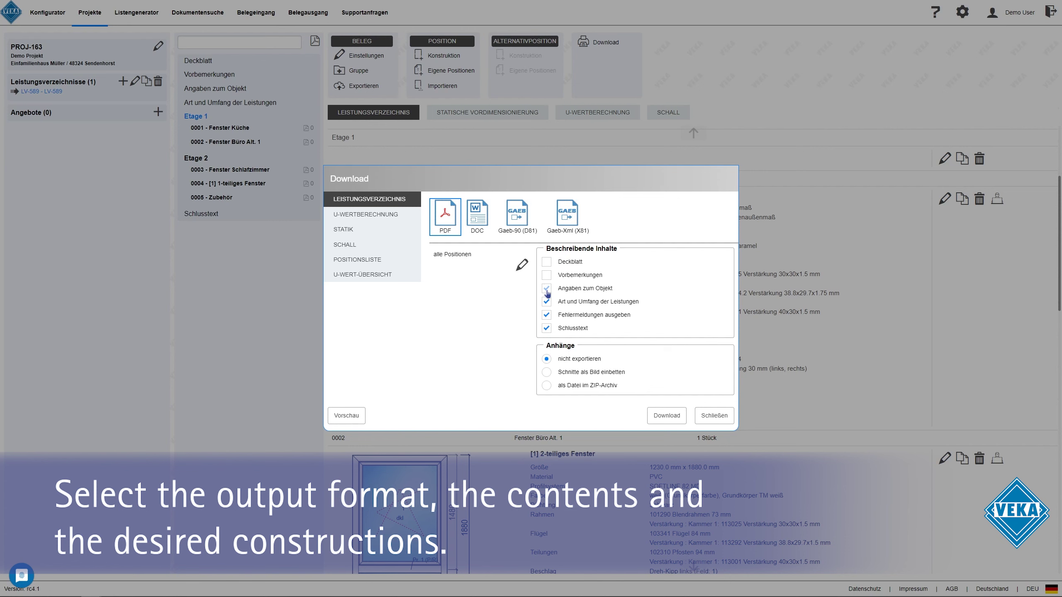
click(522, 264)
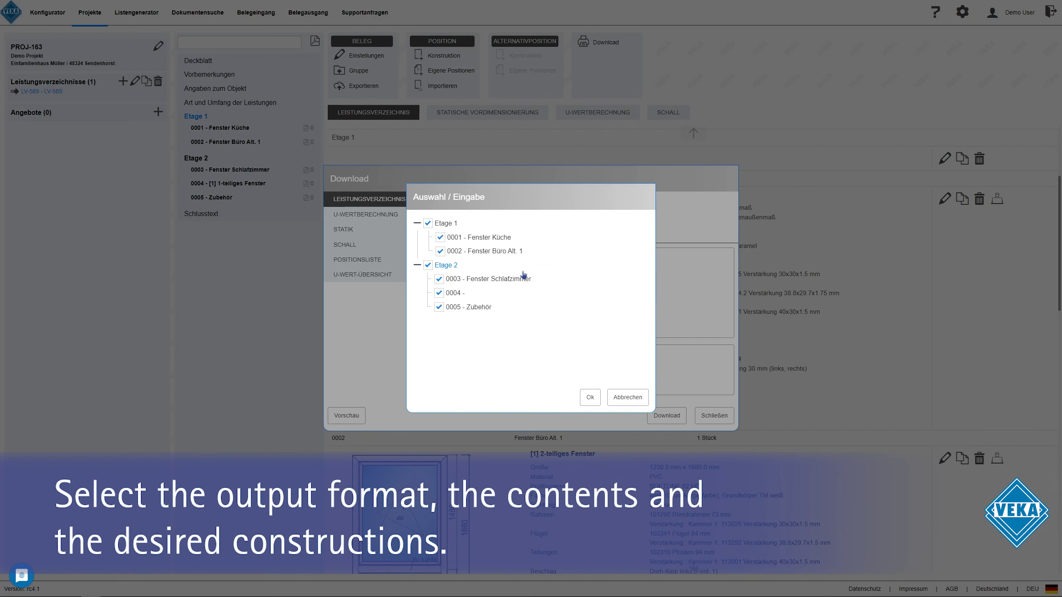
click(428, 264)
click(590, 397)
click(669, 417)
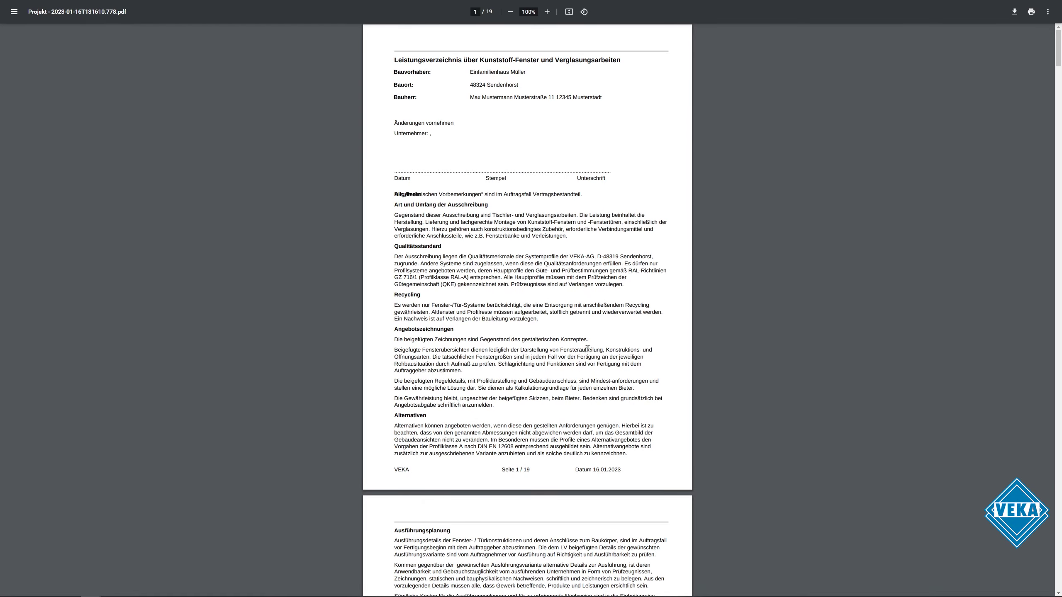
scroll(588, 348, down, 10)
drag(1058, 96, 1053, 523)
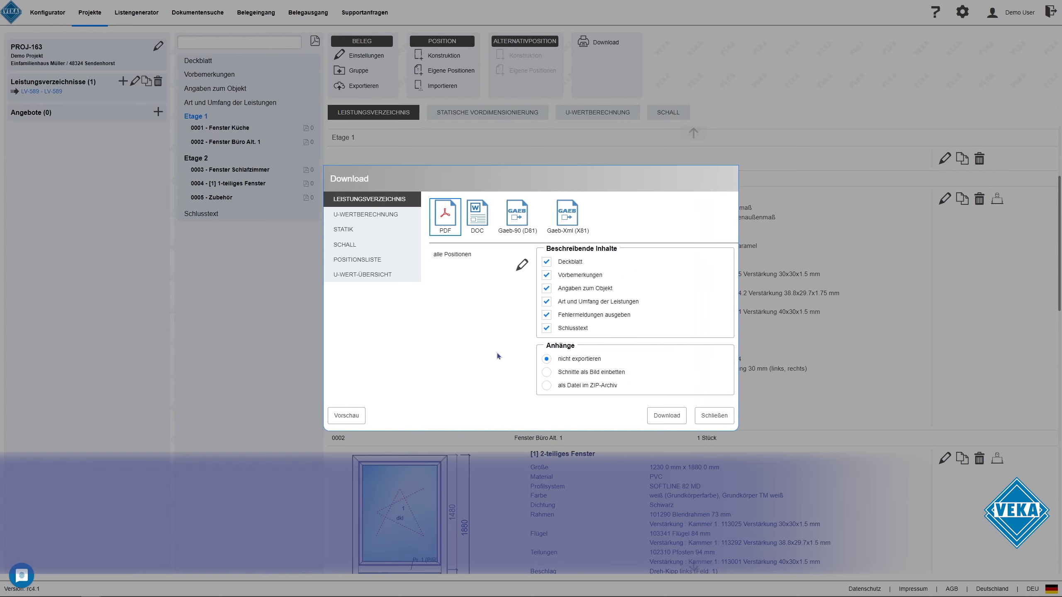
Browse the evaluation options, preview the Positionsliste, and download it as PDF
click(387, 214)
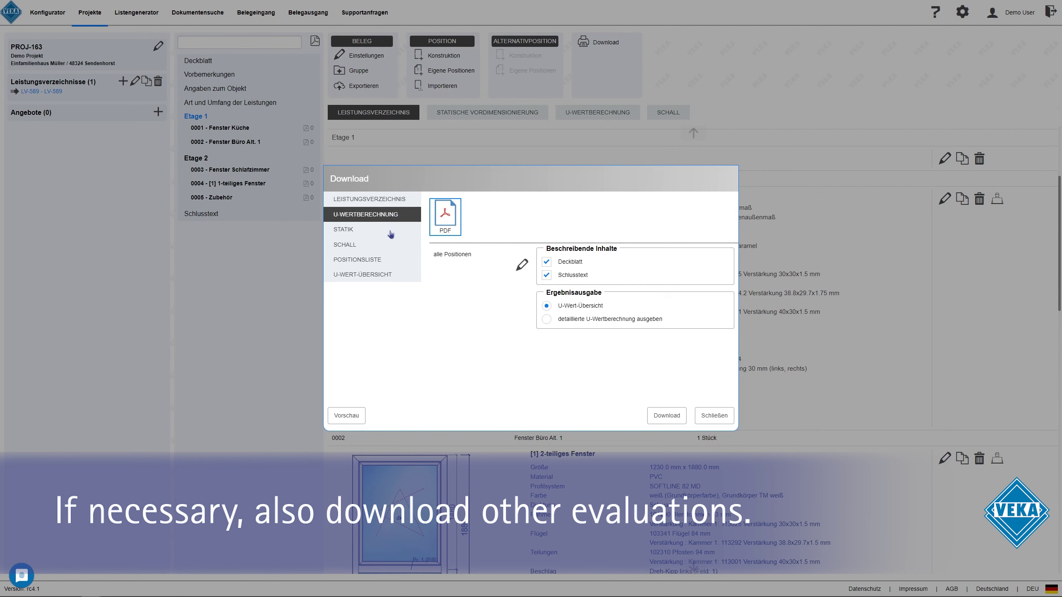
click(390, 231)
click(391, 246)
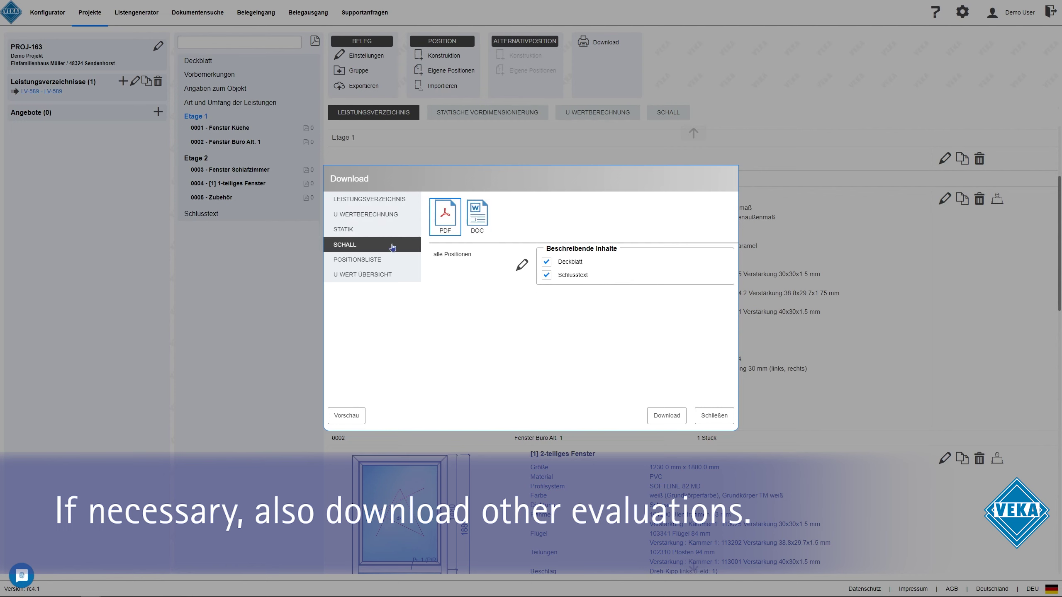
click(393, 263)
click(393, 275)
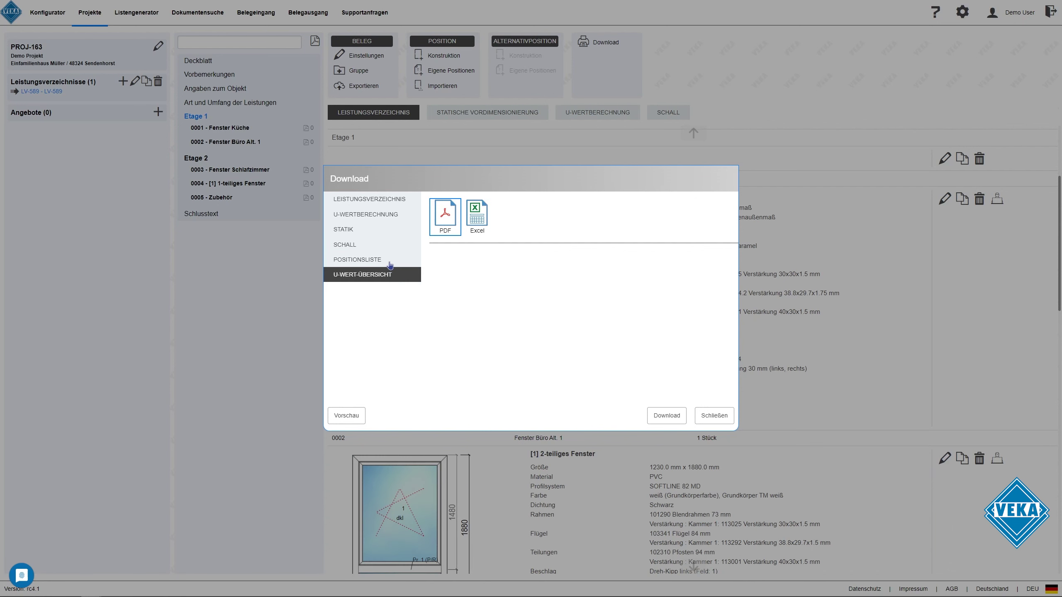
click(389, 263)
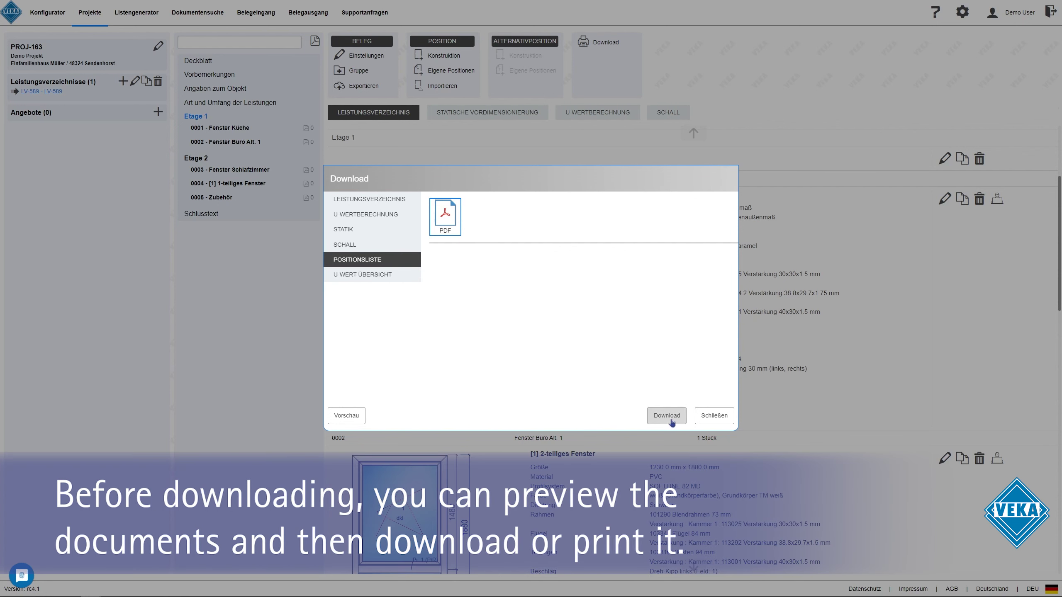
click(347, 416)
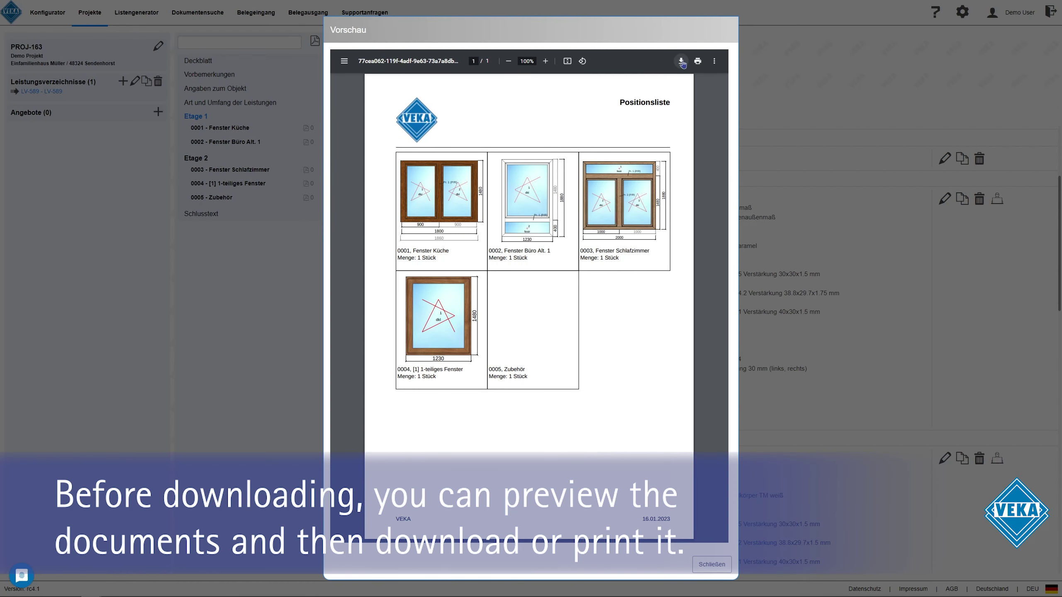
click(703, 562)
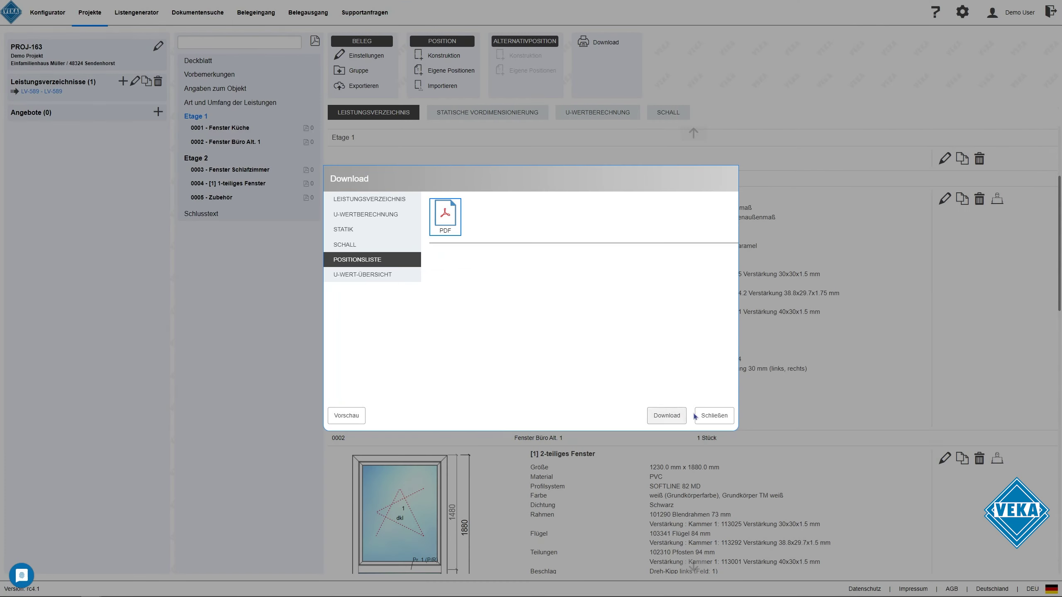
click(715, 414)
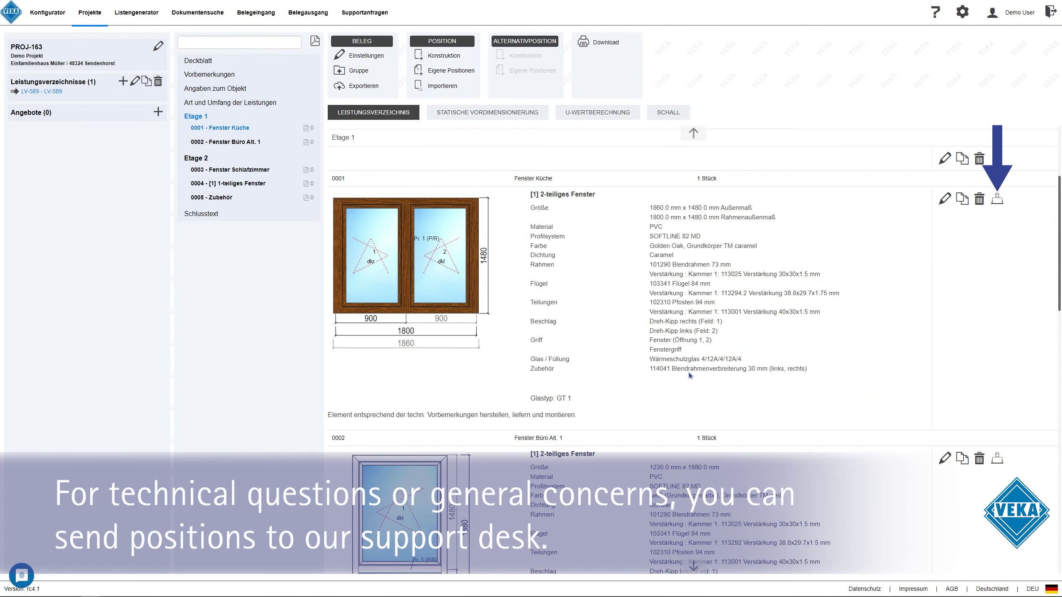
Submit a support request with a problem description for position 0001 Fenster Küche
click(998, 201)
click(518, 280)
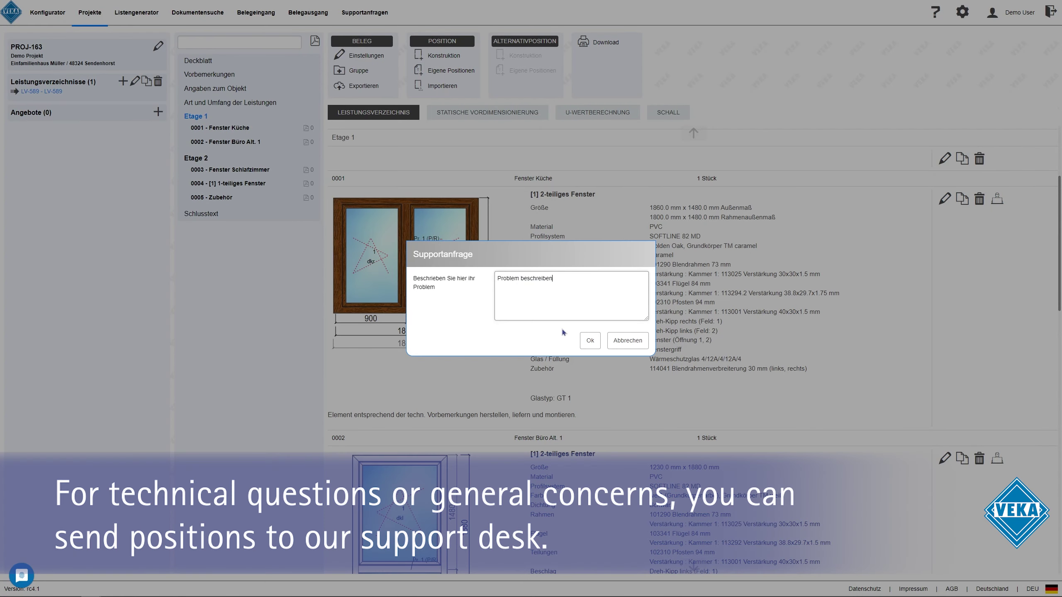
click(590, 340)
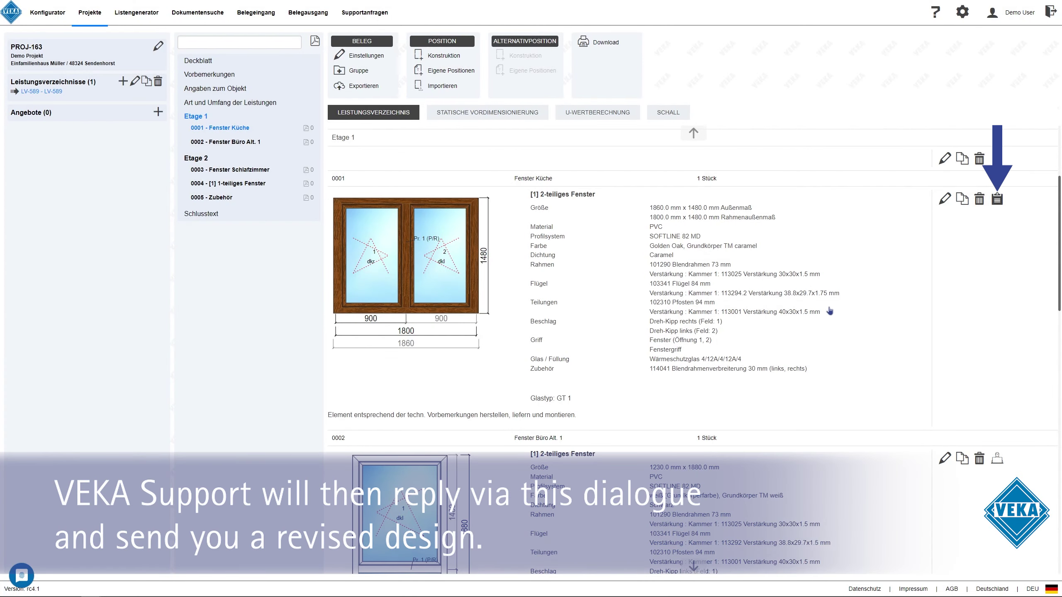
Keep the support status offen and add an 'Ergänzung' message to its correspondence
click(998, 200)
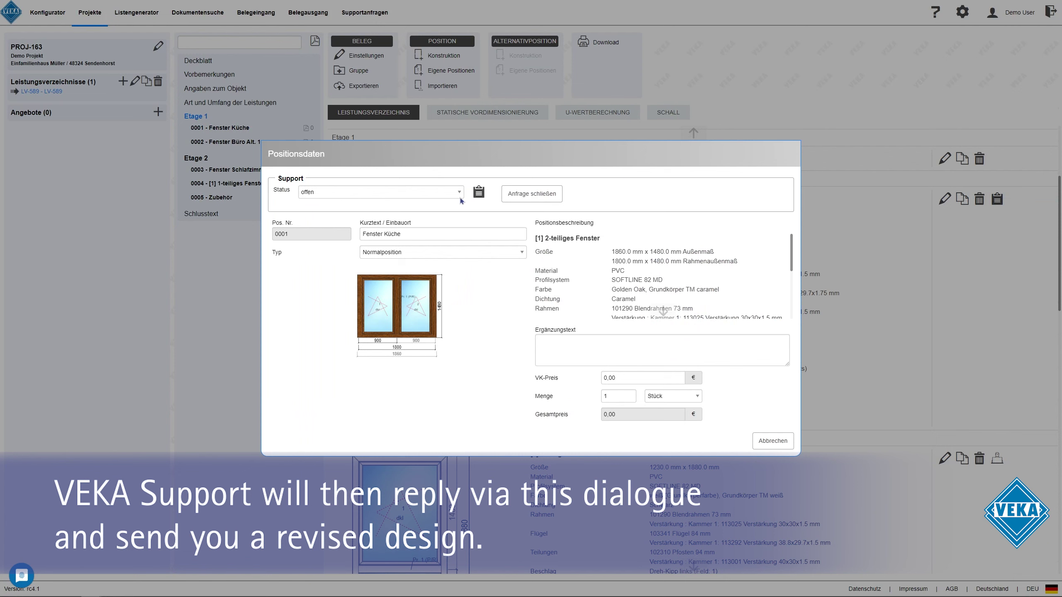
click(460, 195)
click(460, 194)
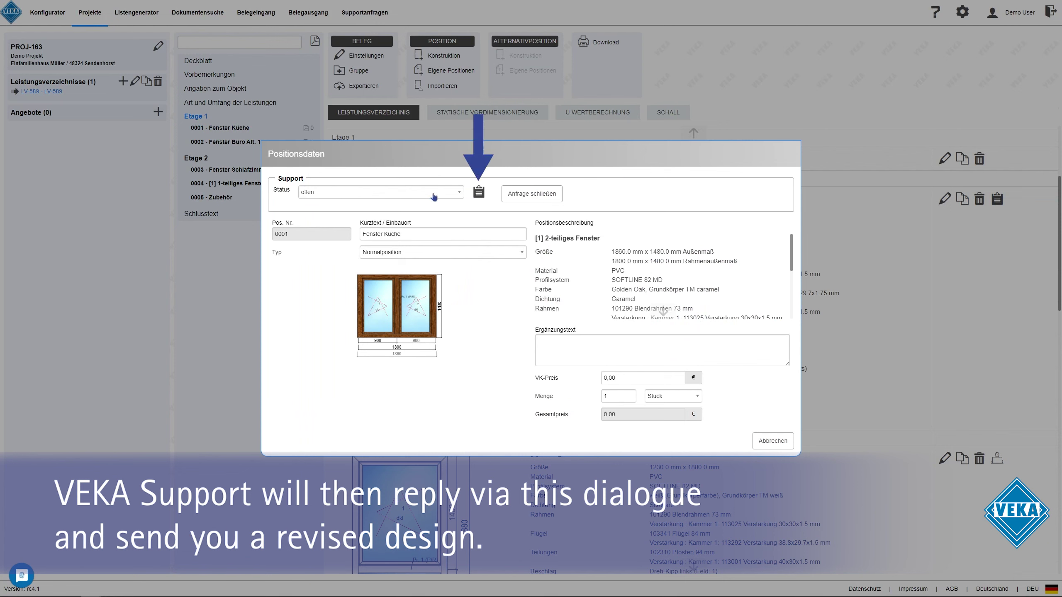
click(479, 194)
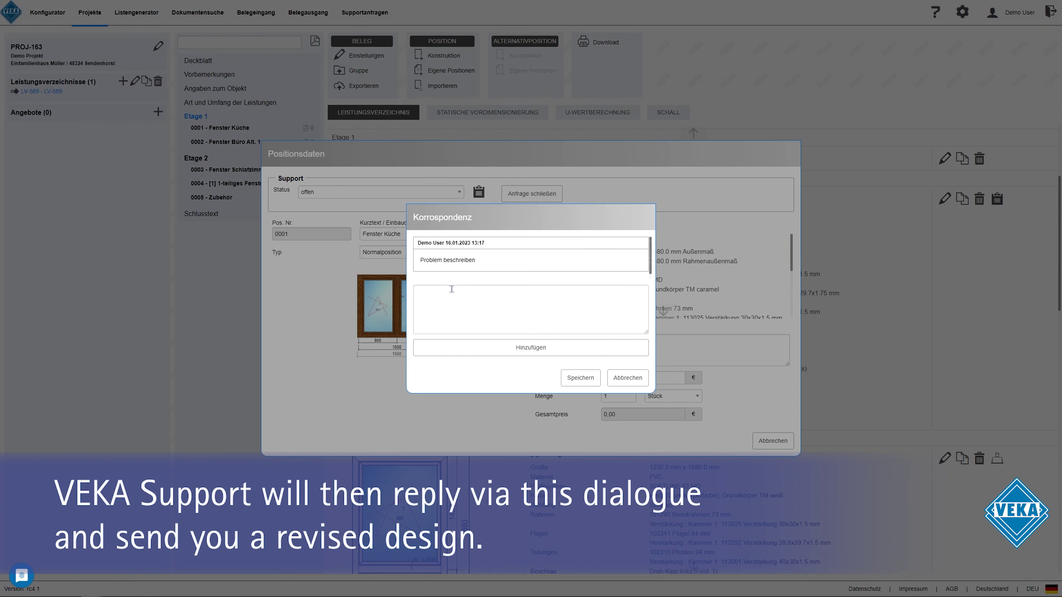
click(451, 299)
text(Ergänzung)
click(501, 347)
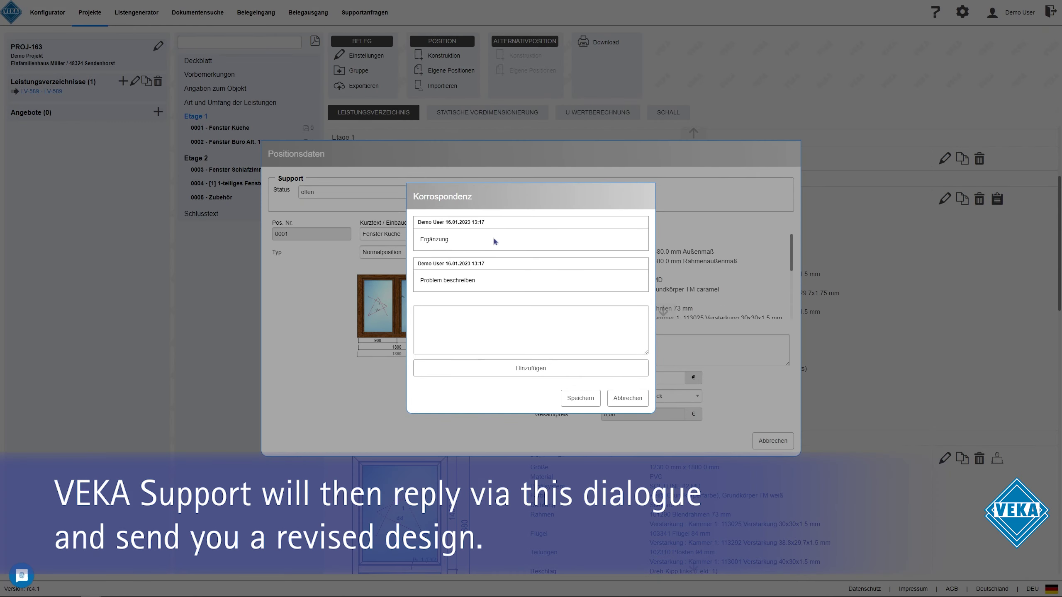
click(577, 397)
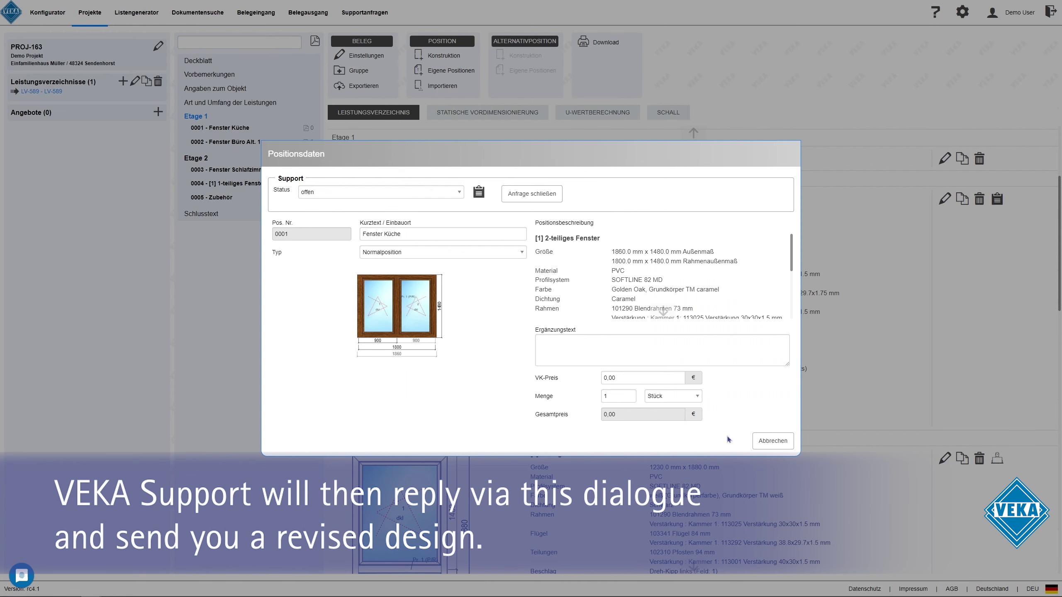
click(773, 441)
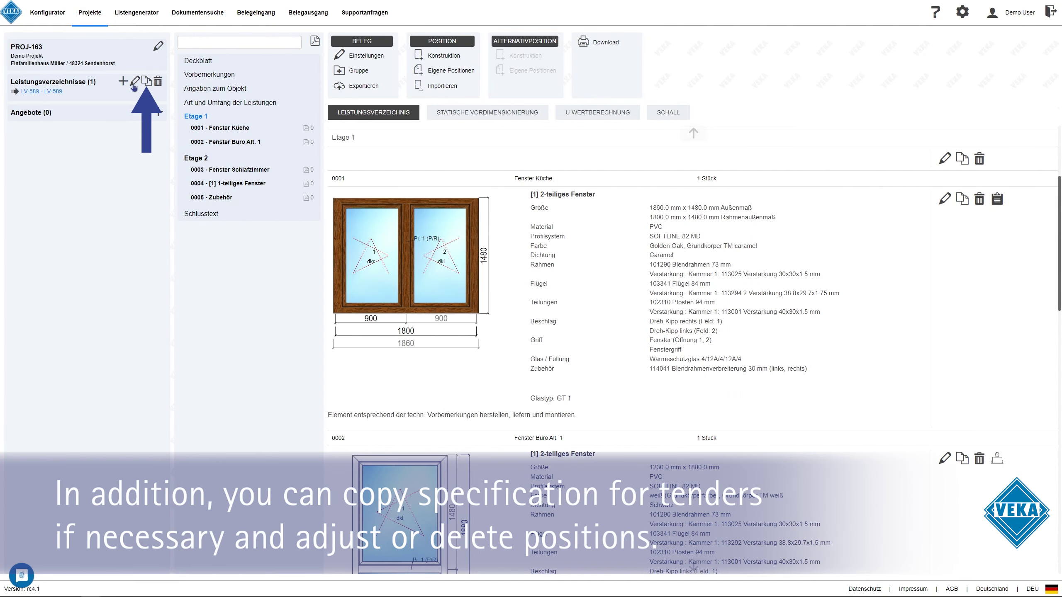
Copy the specification as new tender specification LV-590
click(146, 81)
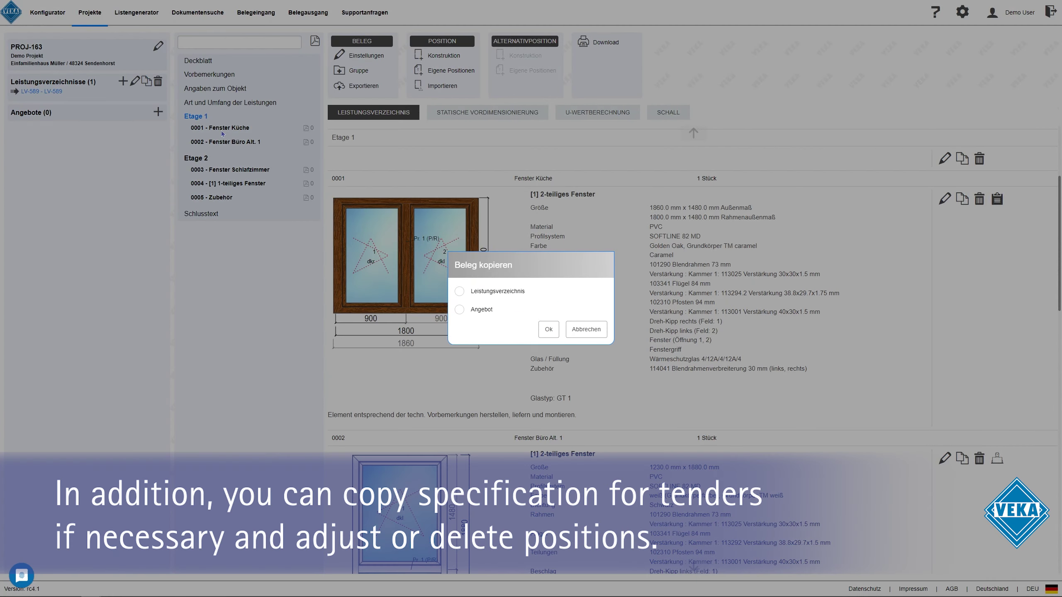
click(549, 329)
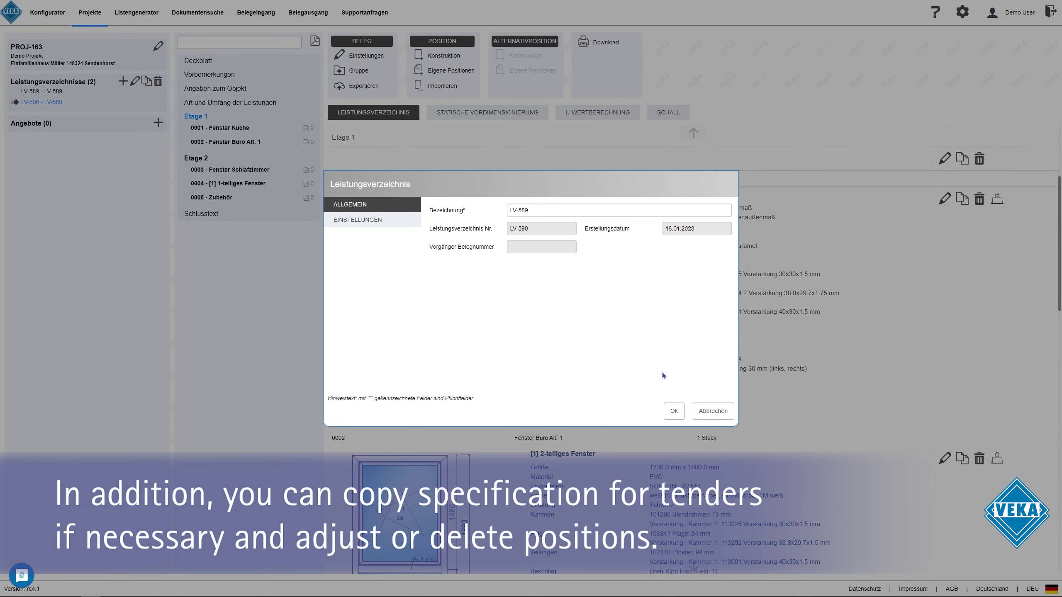
click(674, 411)
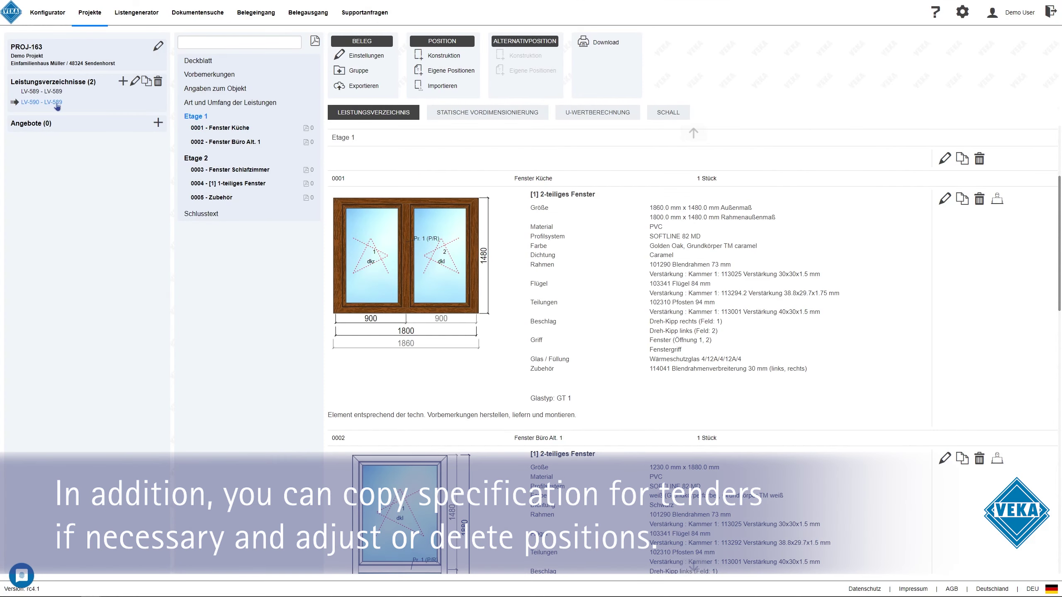
Delete the Etage 2 title and its positions from LV-590, then return to LV-589
click(231, 162)
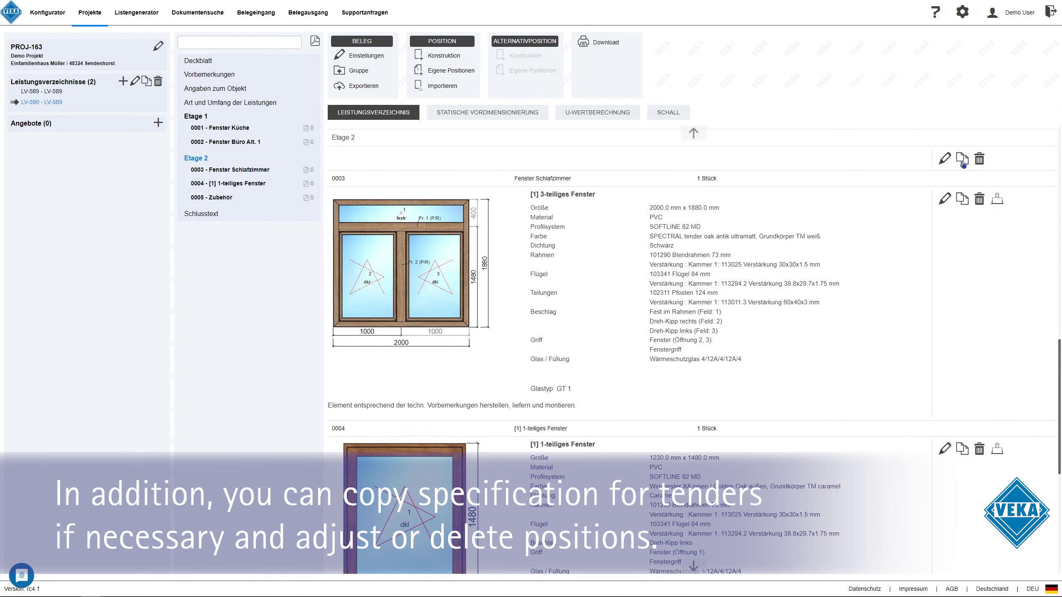
click(979, 159)
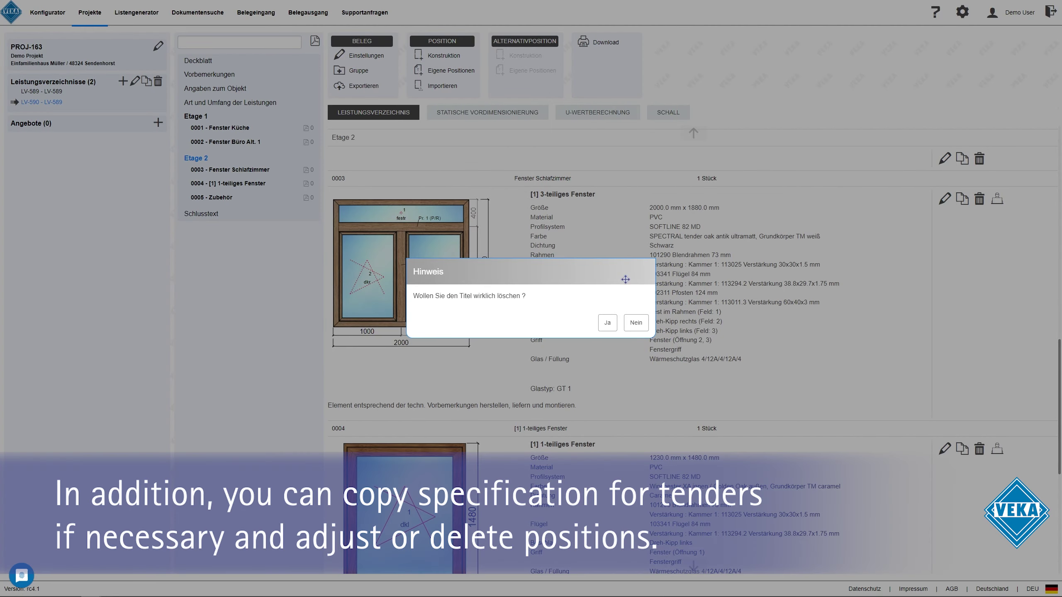
click(607, 323)
scroll(543, 287, up, 2)
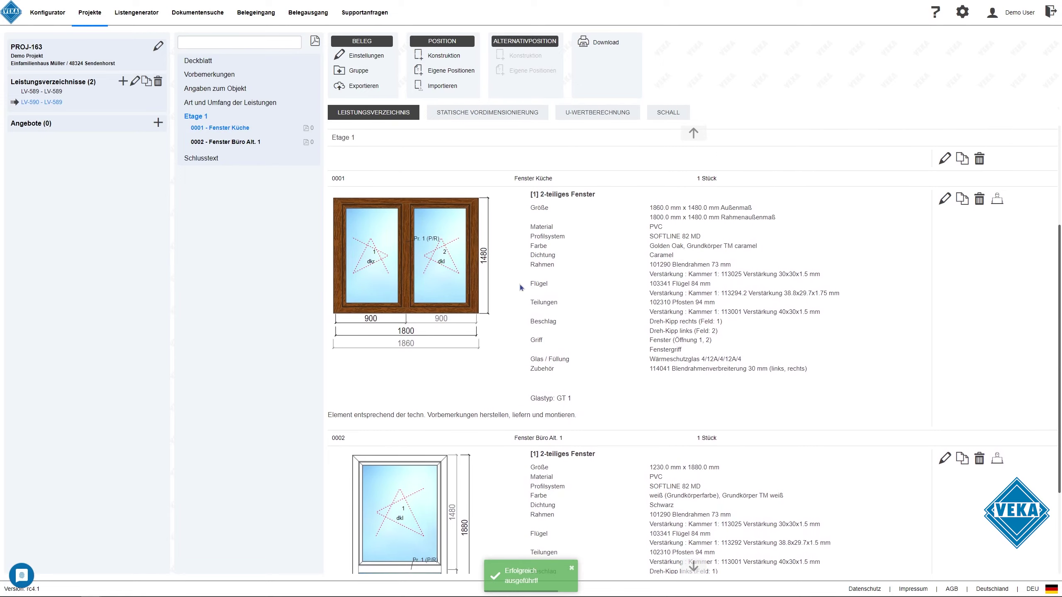
scroll(593, 316, up, 4)
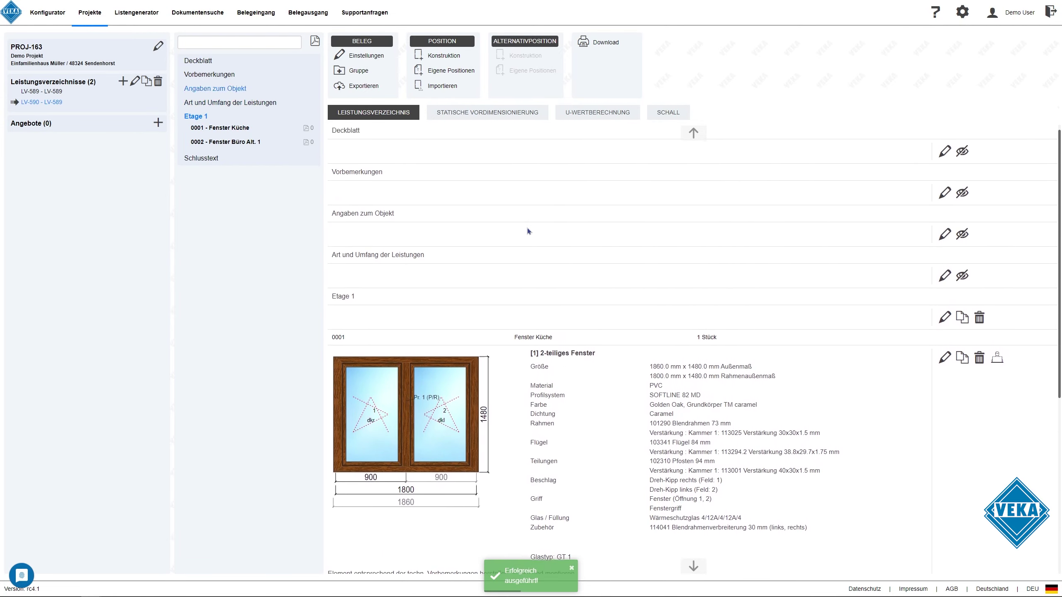
click(42, 93)
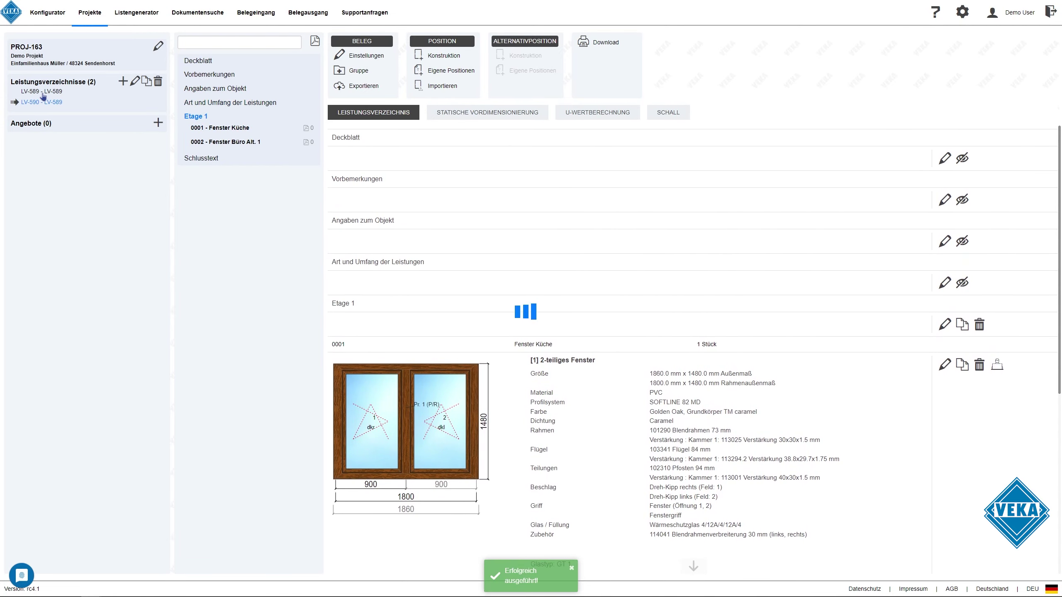
Copy LV-589 as offer ANG-14 named 'Angebot 1' and highlight its 135.00 € totals
click(147, 82)
click(460, 311)
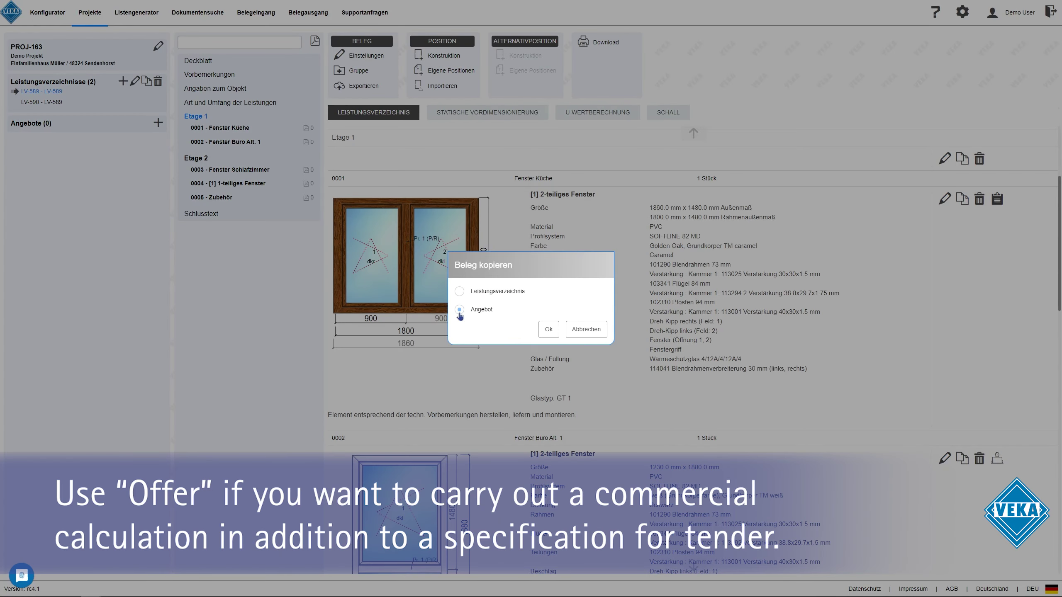
click(549, 329)
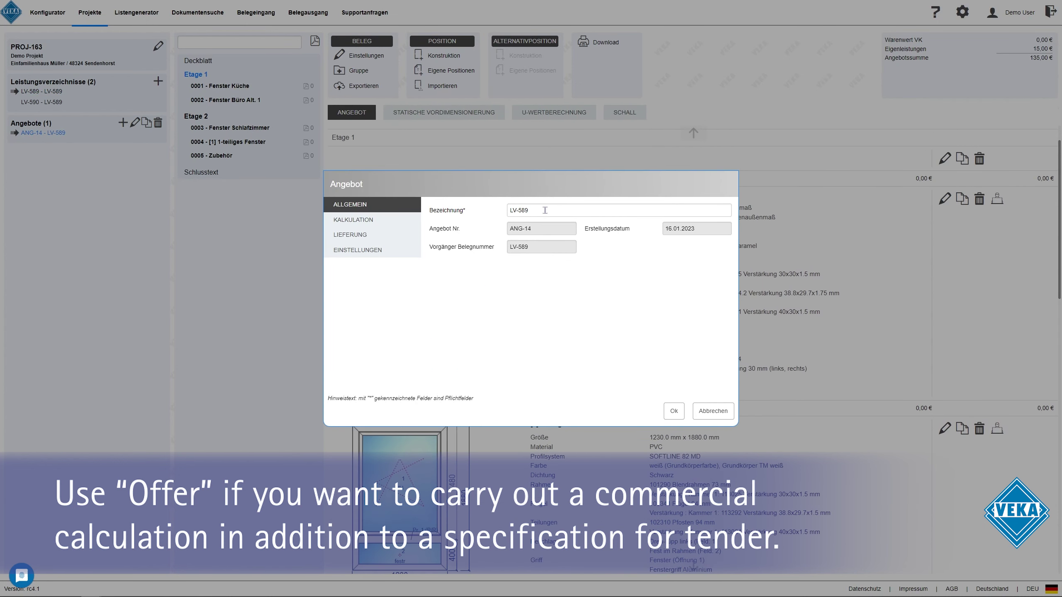
triple_click(550, 212)
text(Angebot 1)
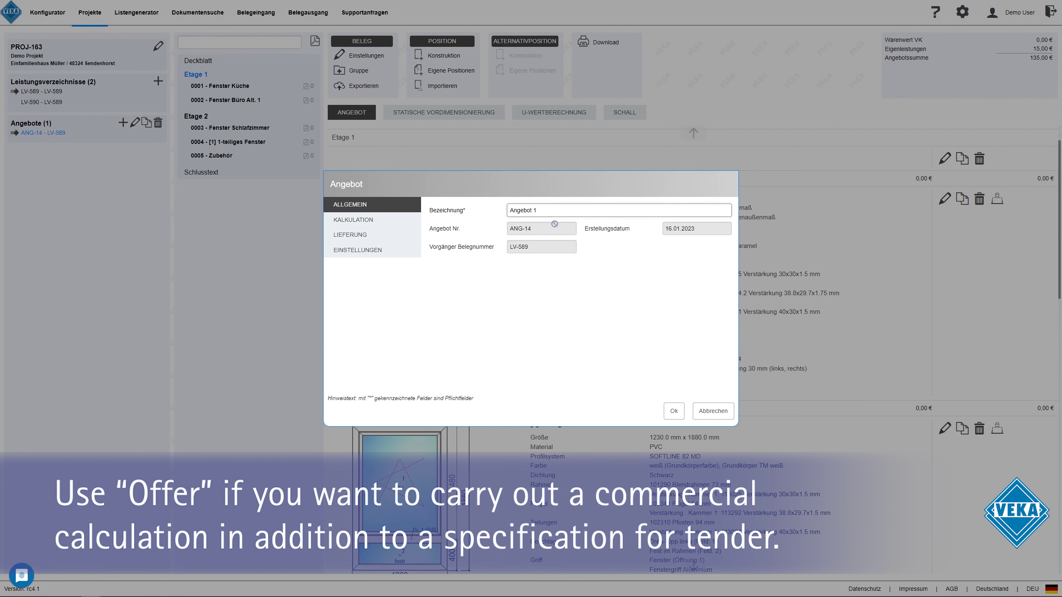
click(674, 411)
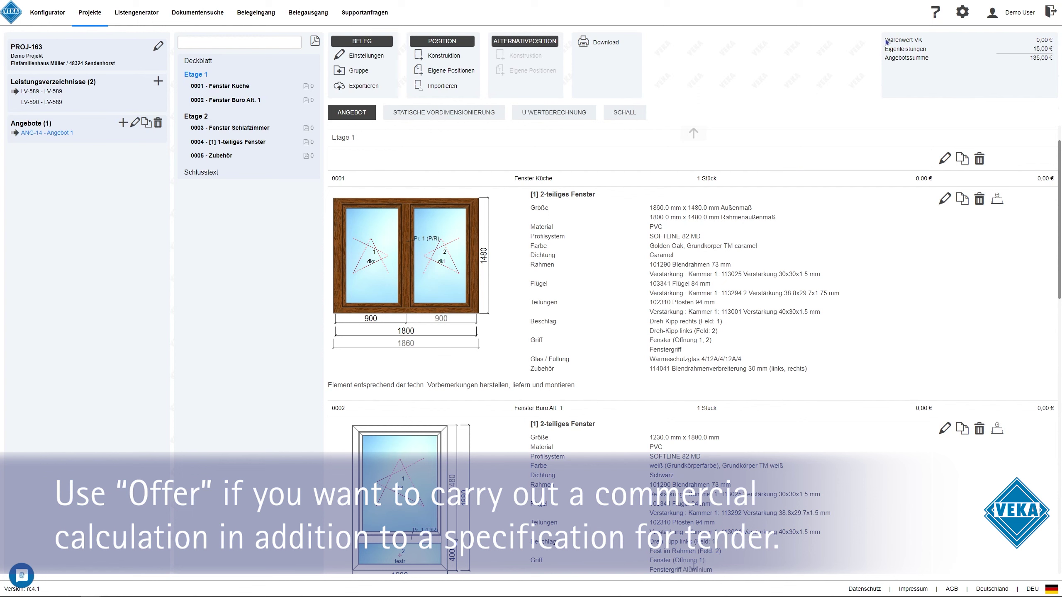
drag(886, 41, 935, 44)
drag(1041, 48, 1051, 58)
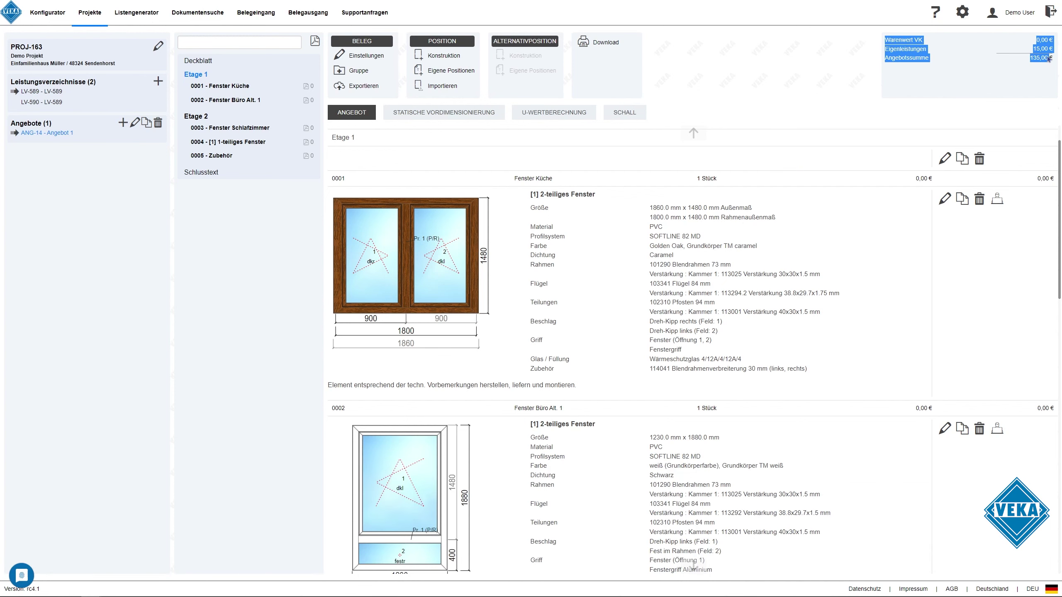